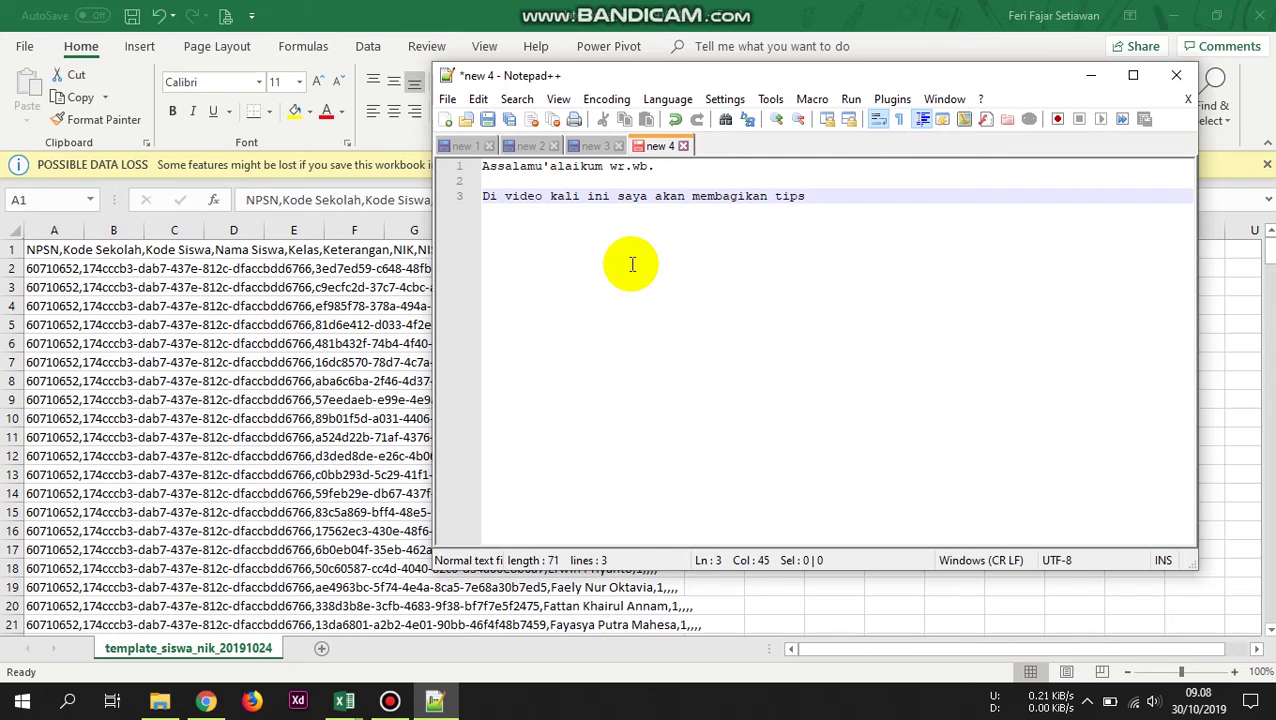
- Complete the introduction note with "mengedit template EMIS dengan mudah." and a separate line "Simak videonya sampai selesai ya.."
text(mengedit template EMIS dengan mudah.)
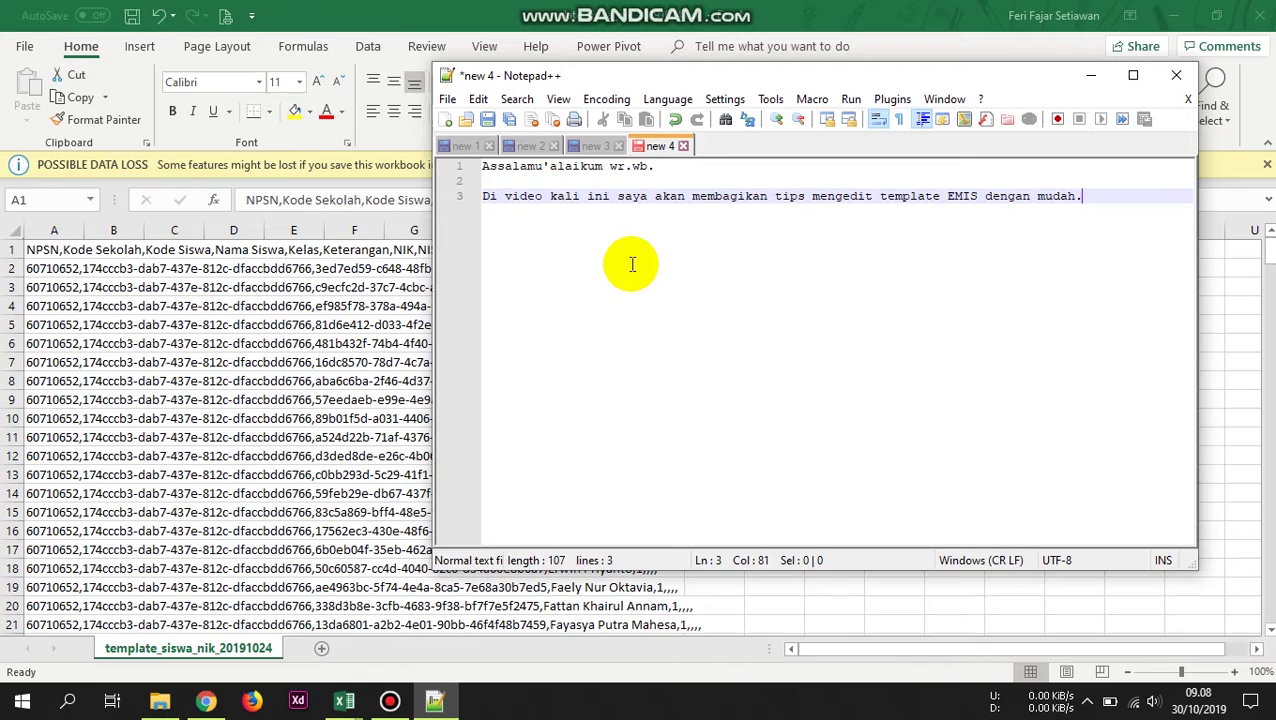
key(Return)
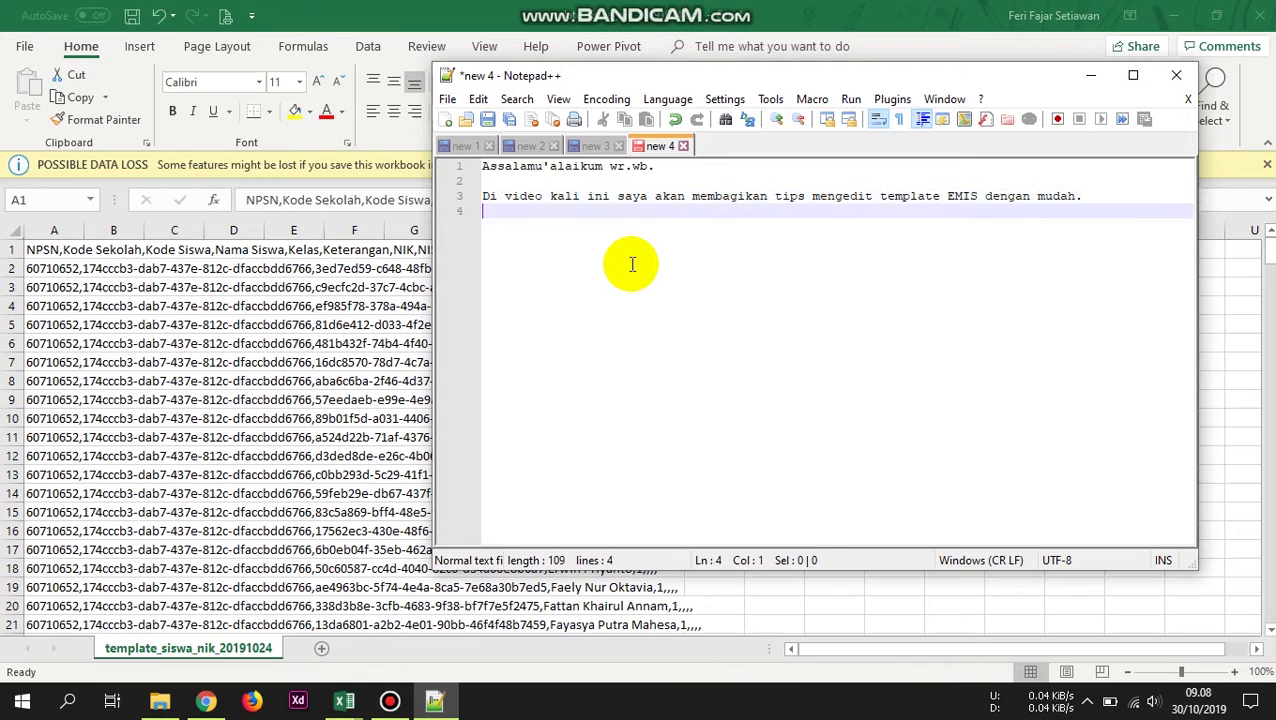
key(Return)
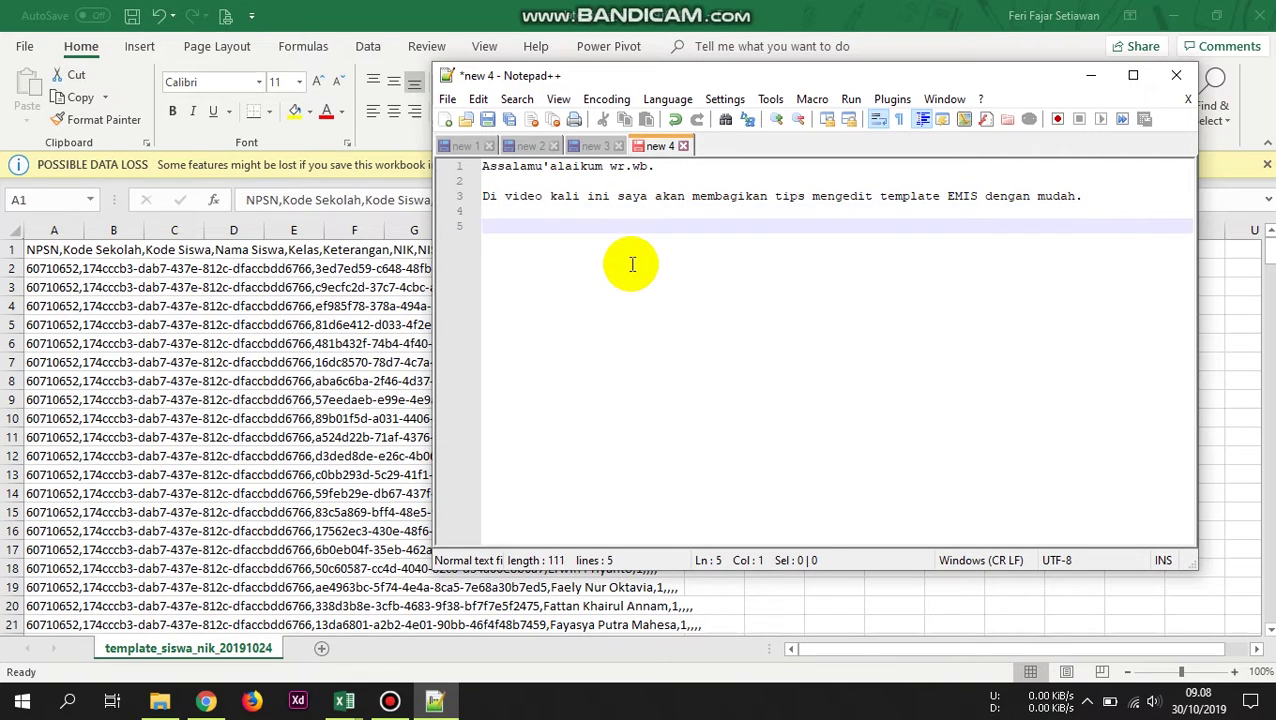
text(Simak vid)
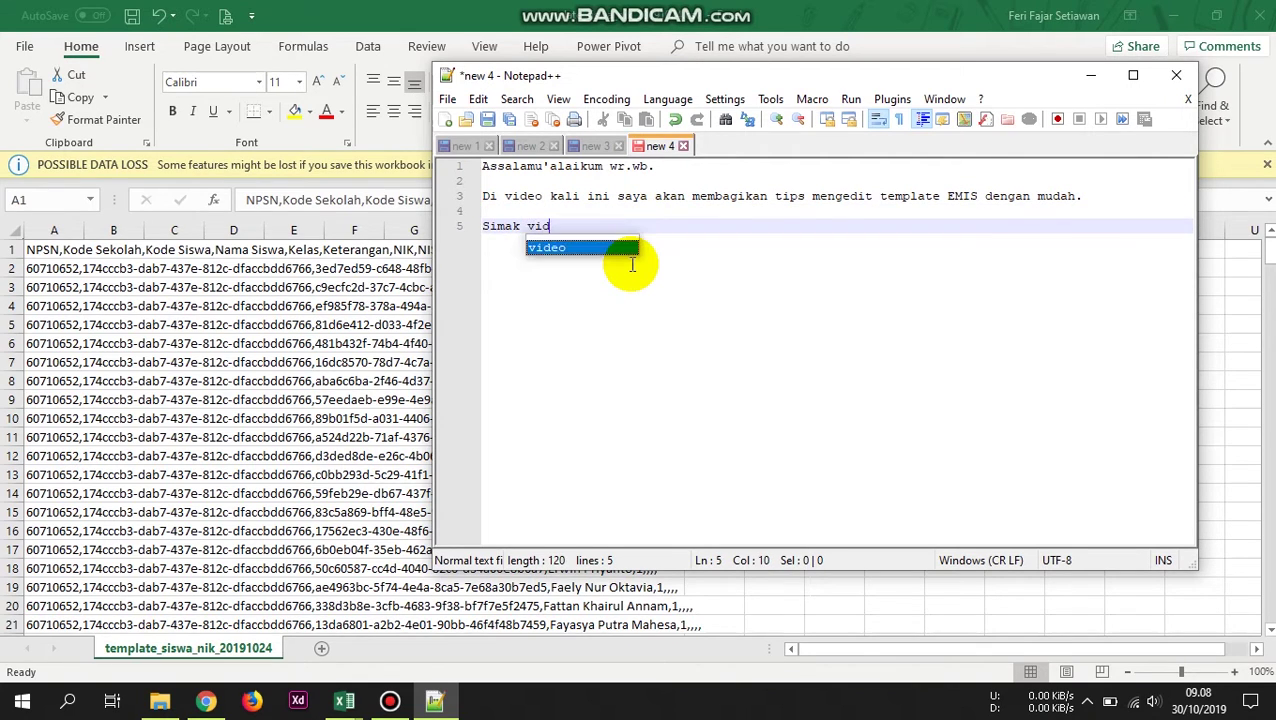
text(eonya sampai selesai ya..)
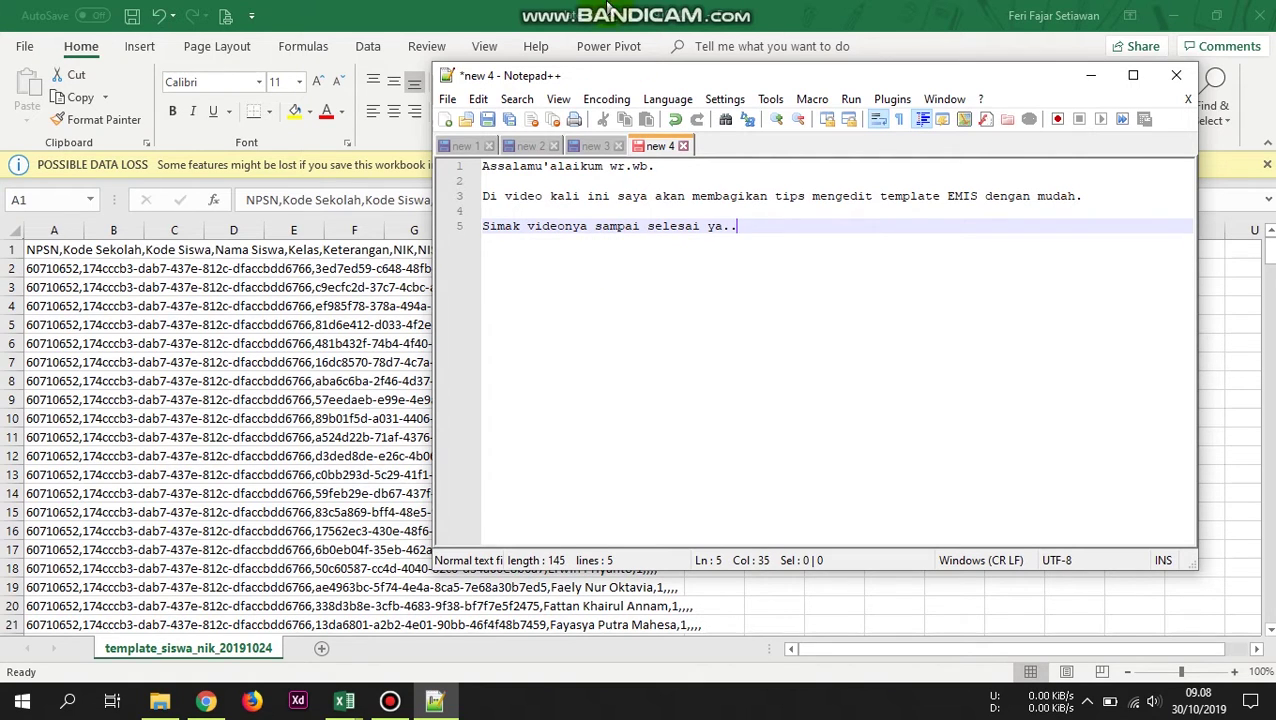
- Switch to Excel and select all the data rows in column A of template_siswa_nik_20191024, cells A1 to A289
key(alt+Tab)
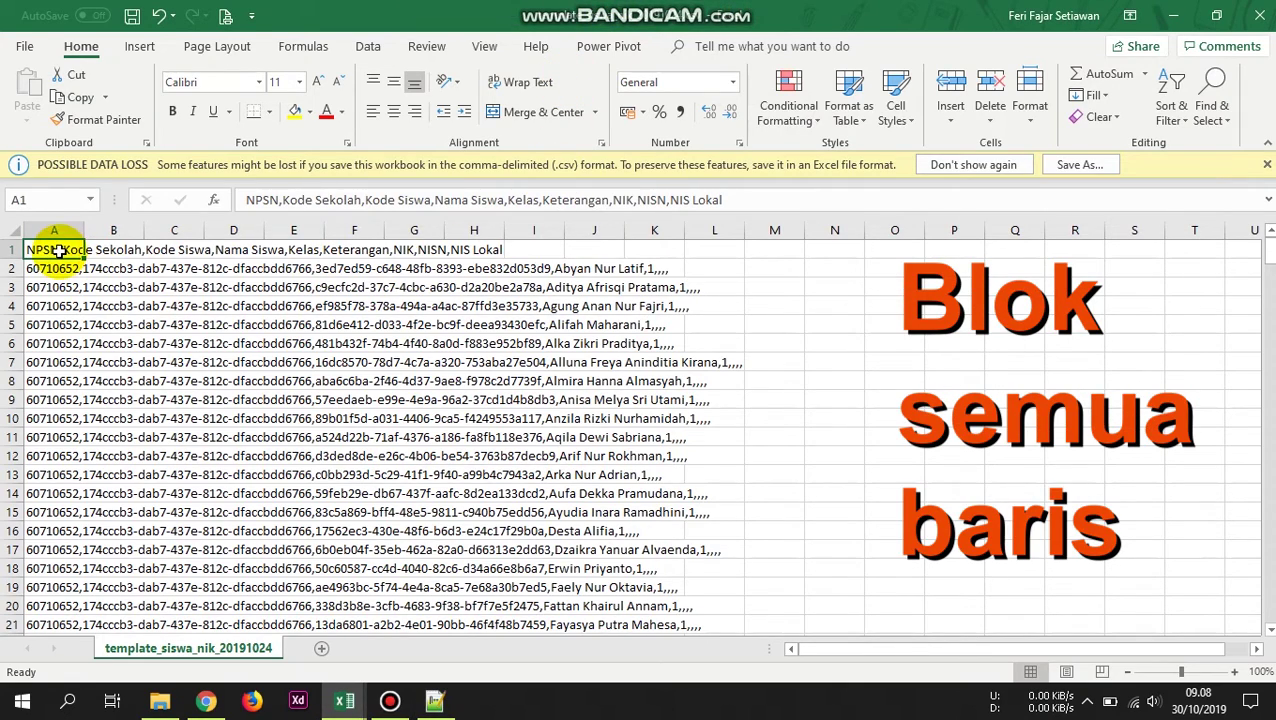
scroll(58, 270, down, 20)
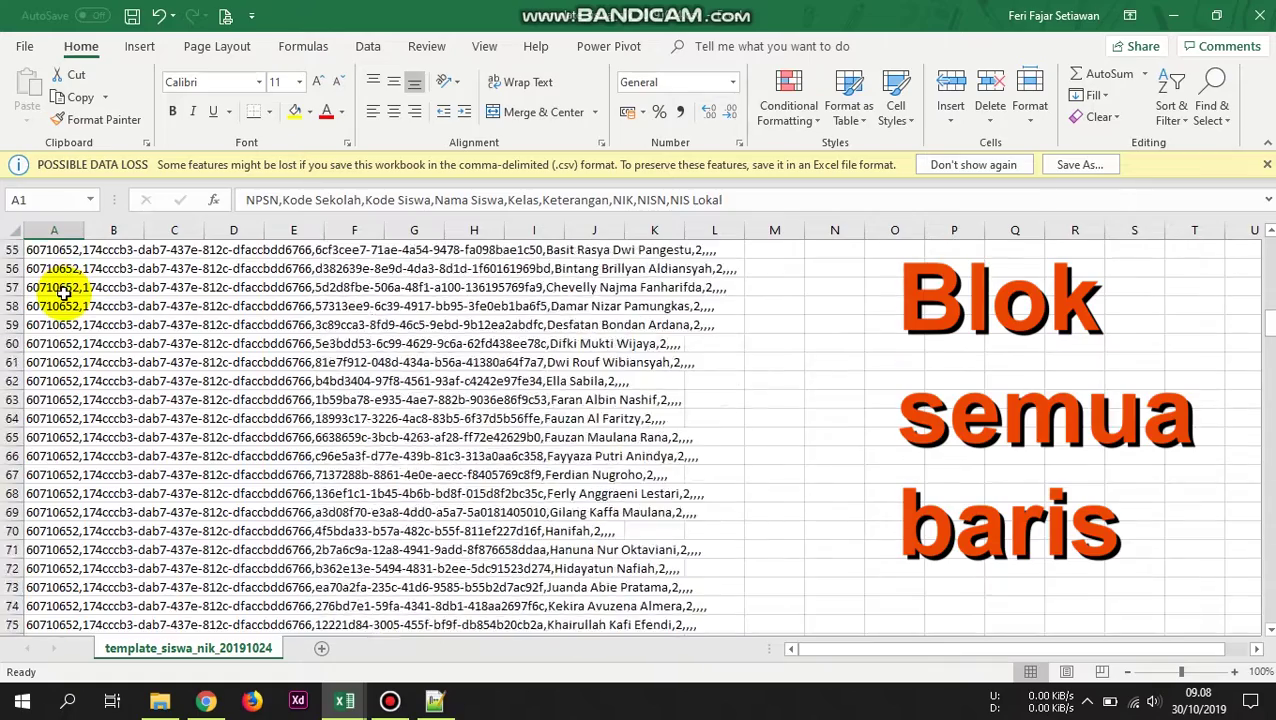
scroll(63, 297, down, 20)
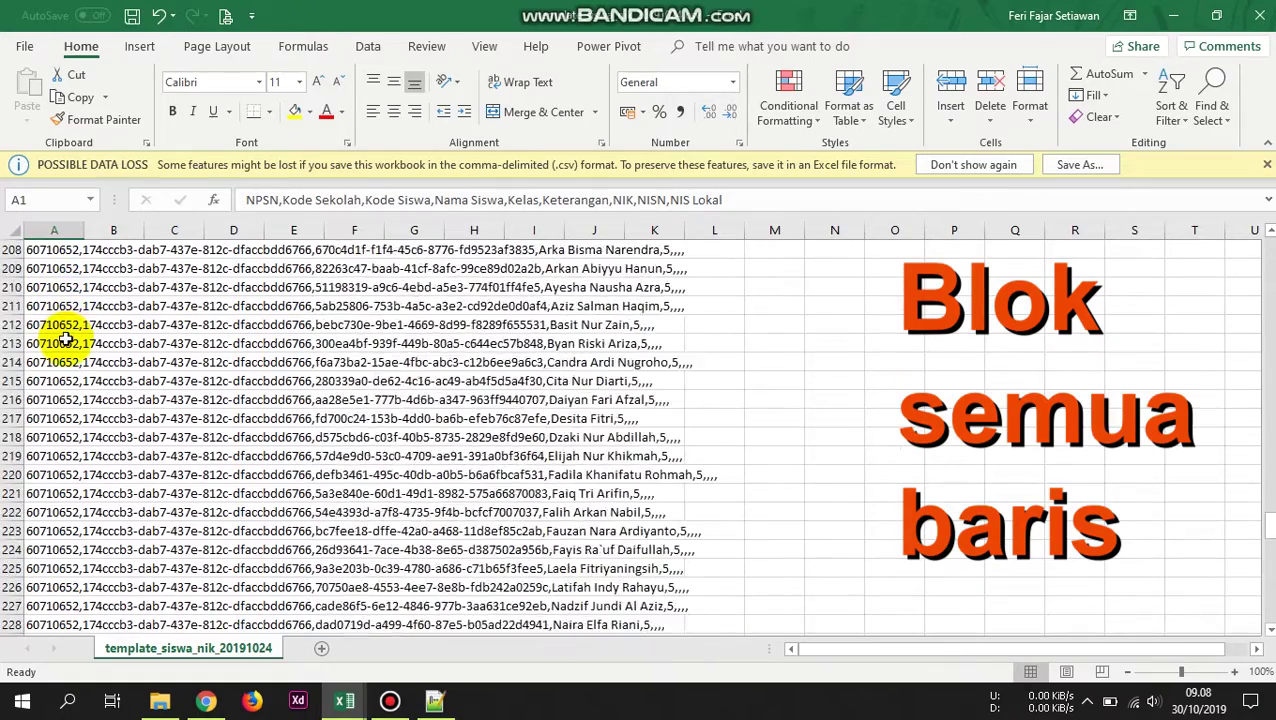
scroll(63, 342, down, 18)
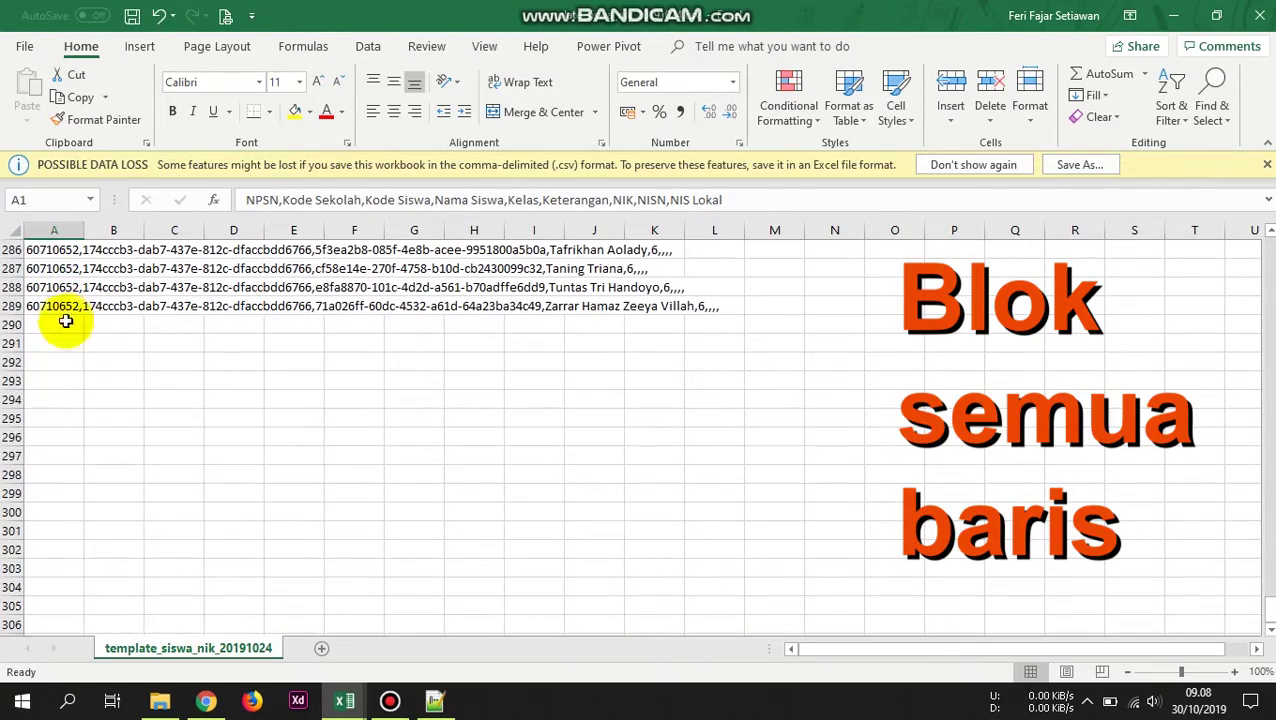
shift+click(63, 306)
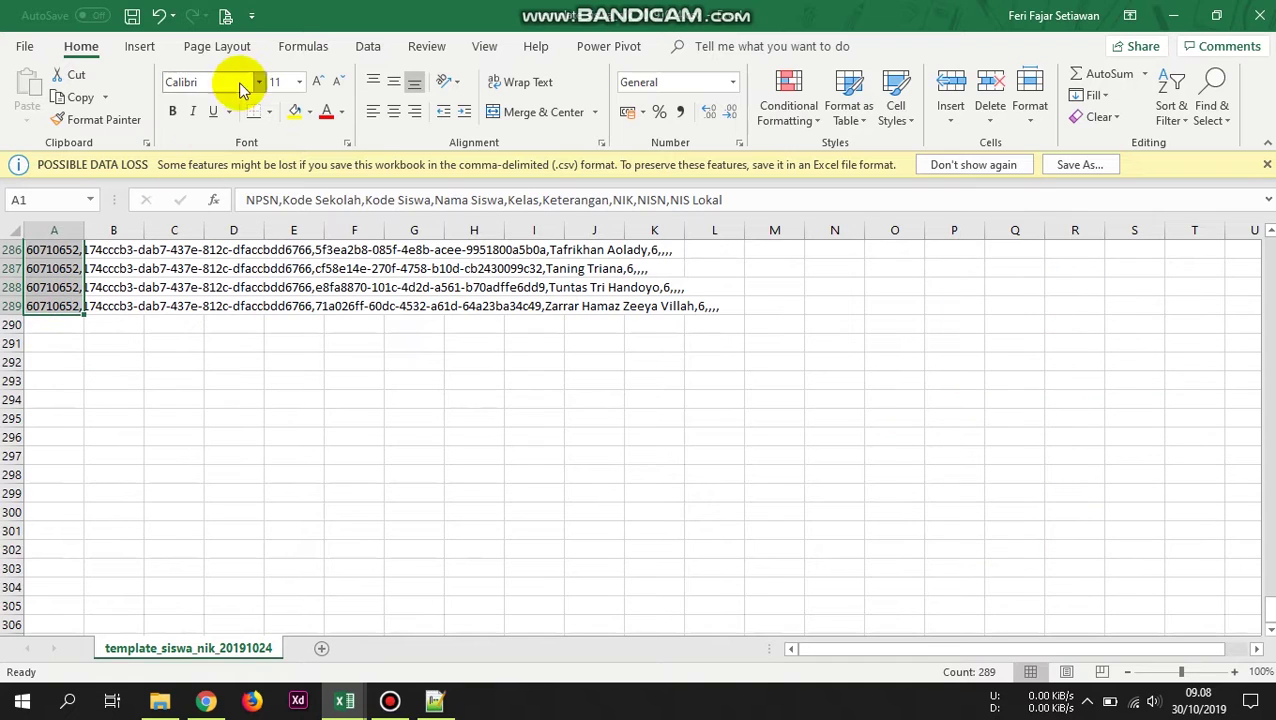
- Split the selected cells with Text to Columns as Delimited data using Tab and Comma, General format and destination $A$1
click(369, 50)
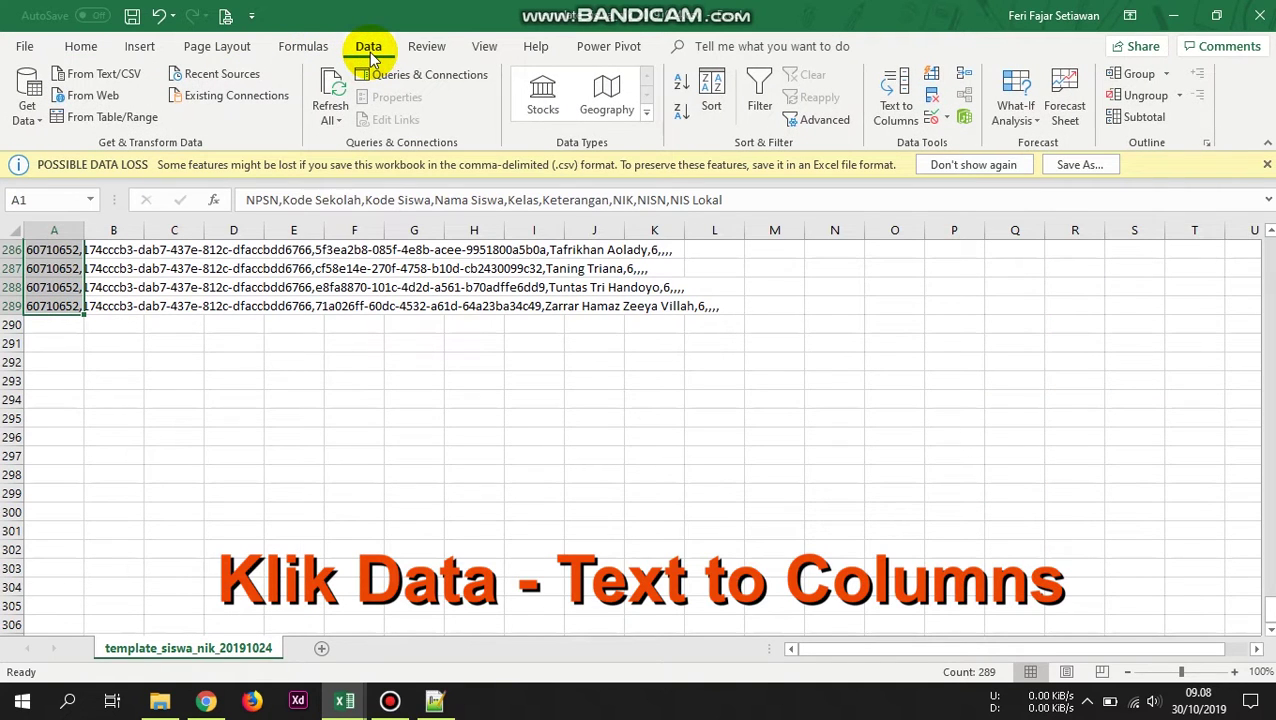
click(908, 128)
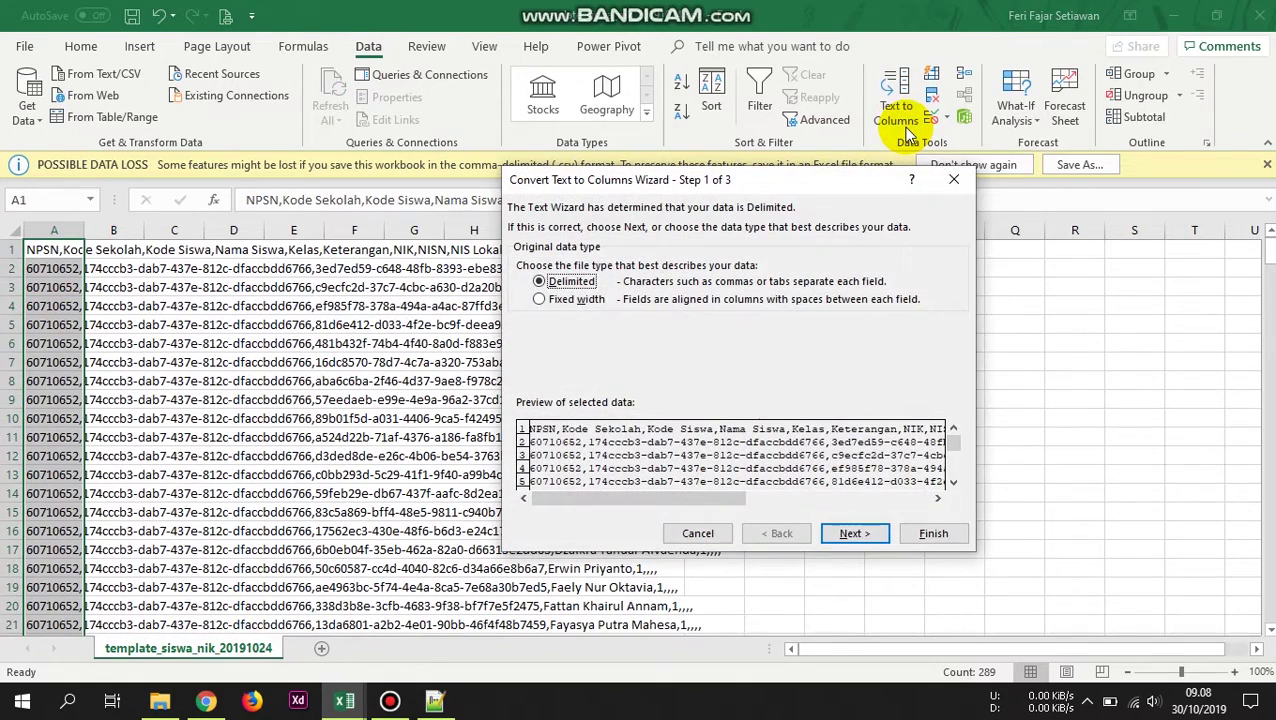
click(582, 284)
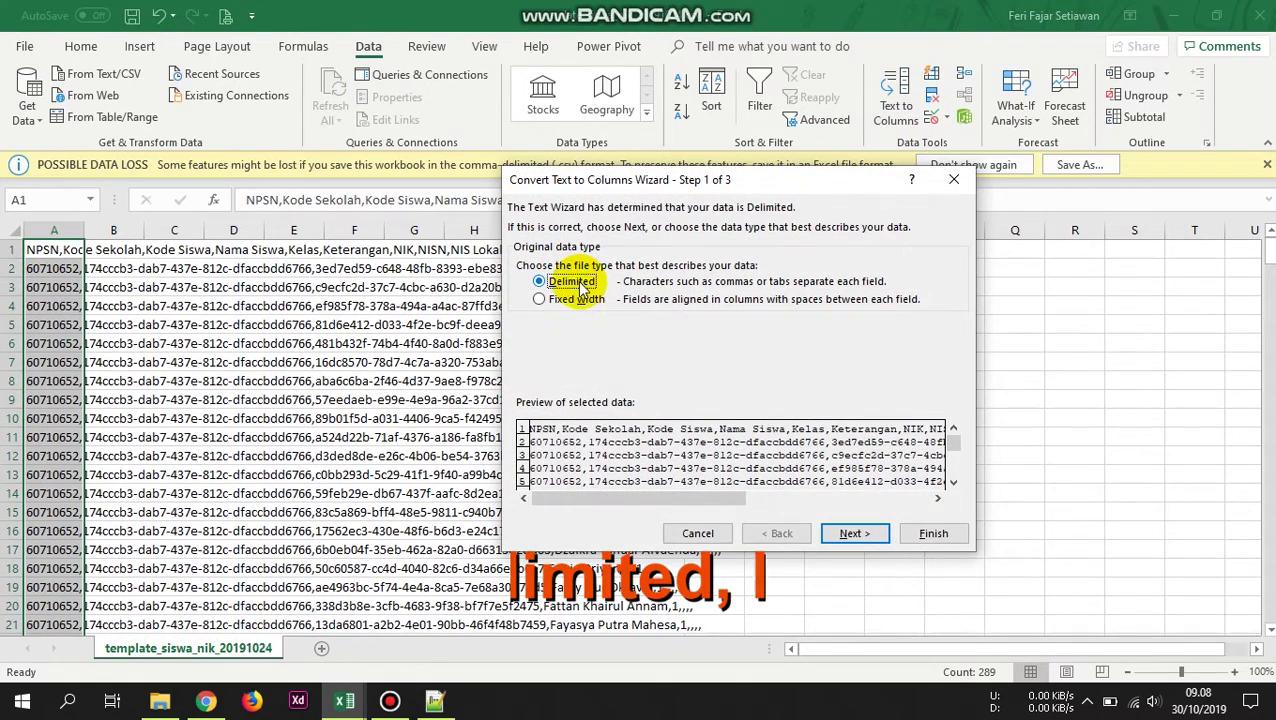
click(866, 533)
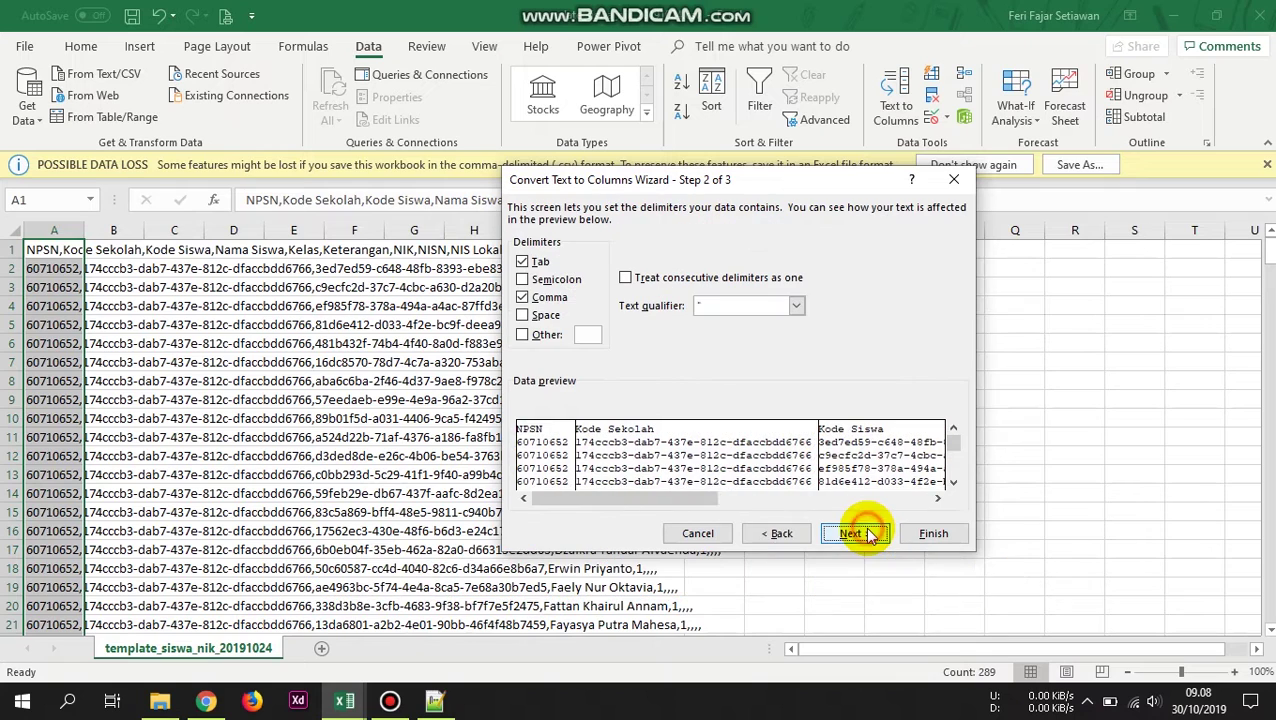
click(523, 297)
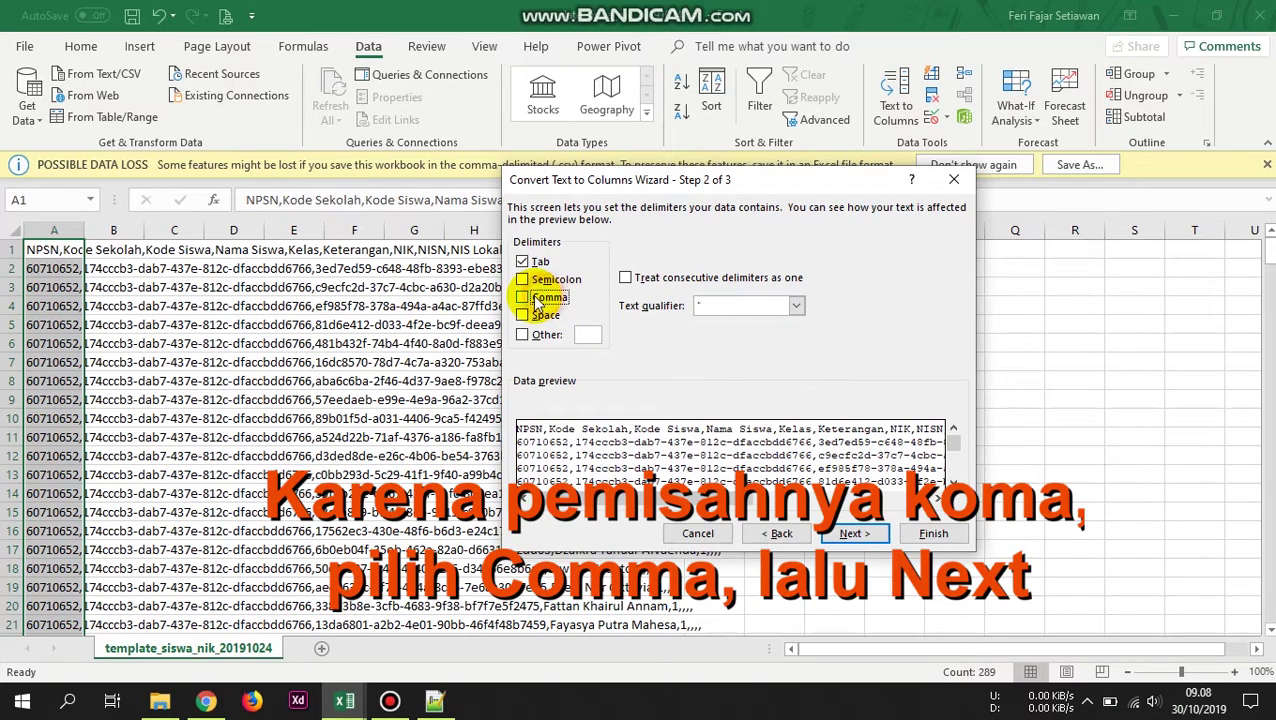
click(545, 298)
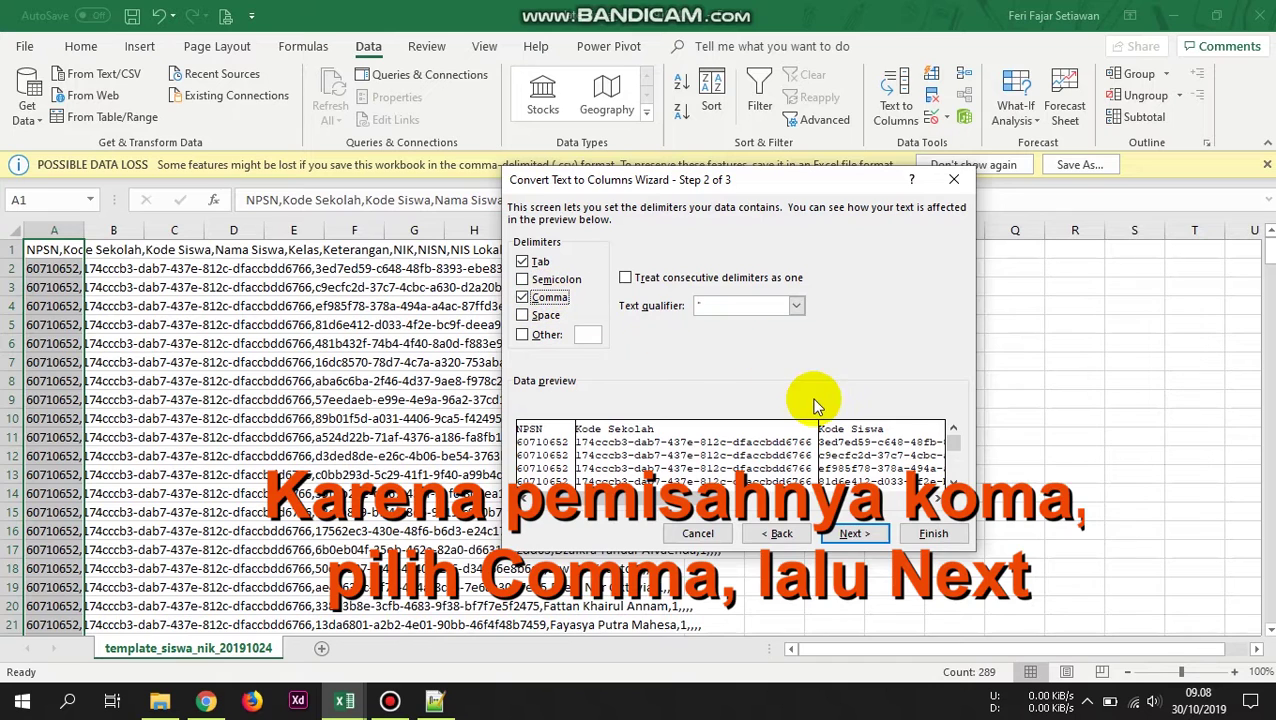
click(856, 533)
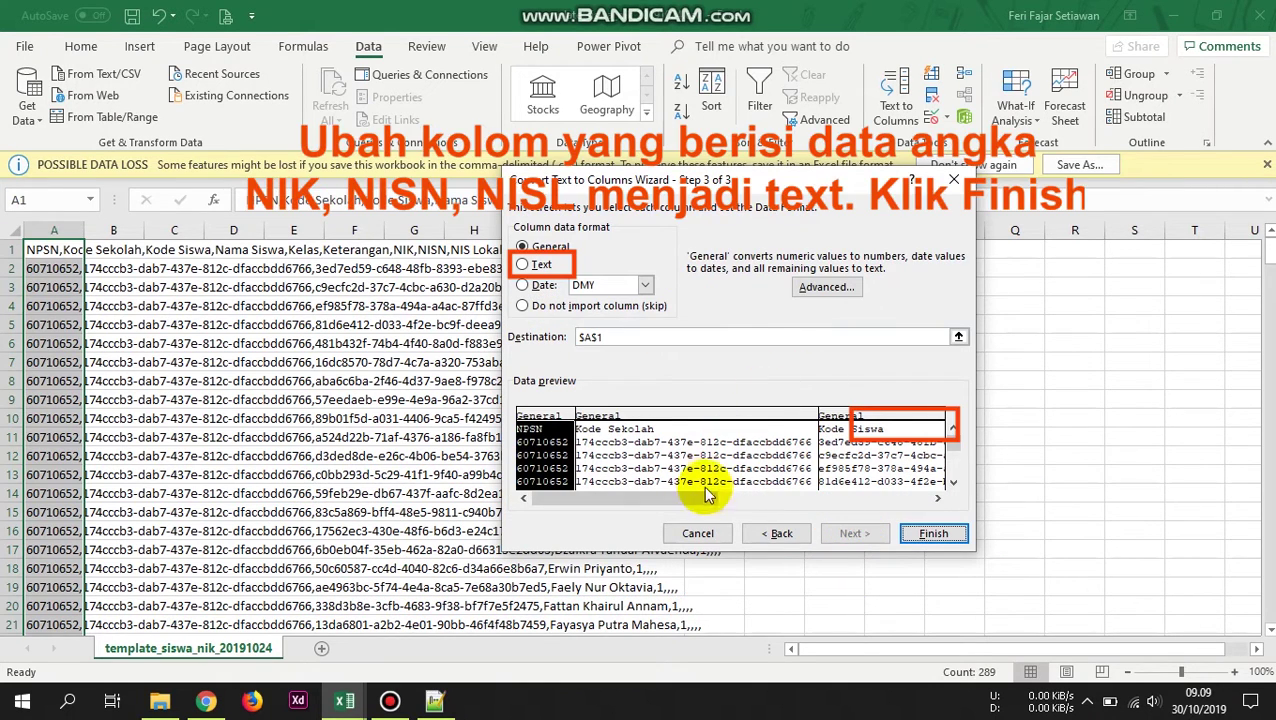
drag(706, 494, 900, 499)
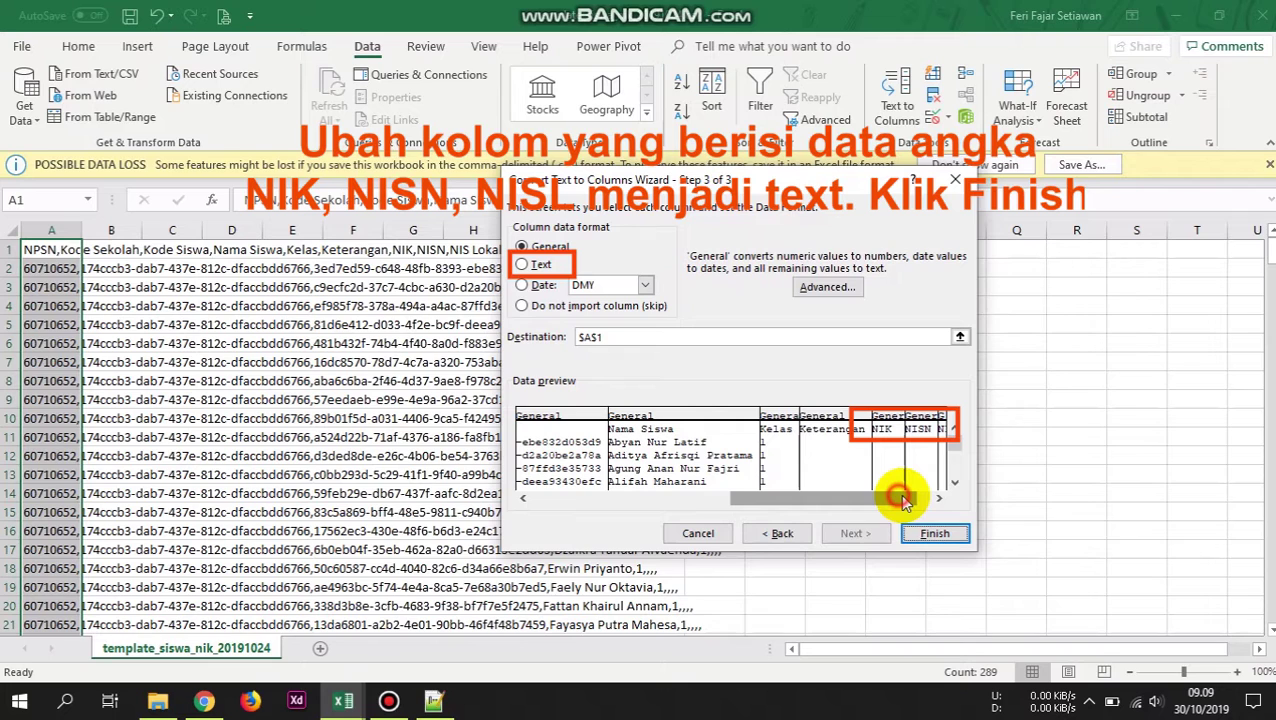
drag(900, 499, 556, 360)
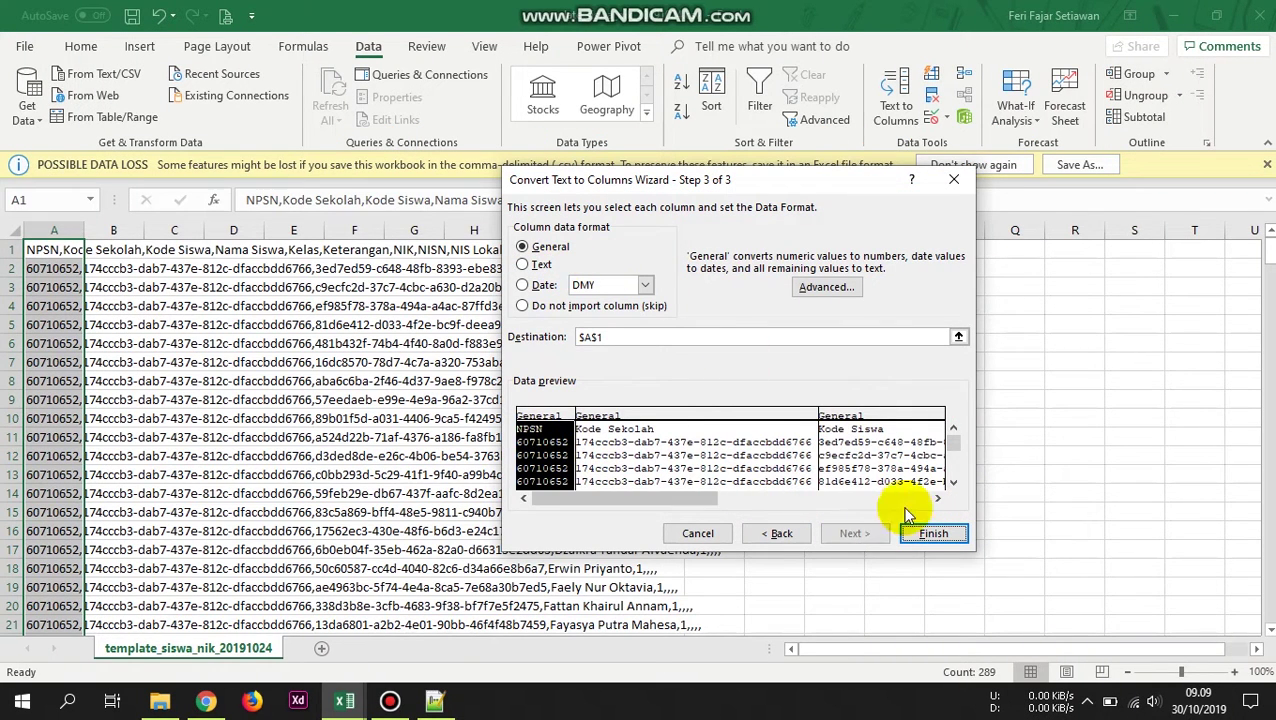
click(930, 533)
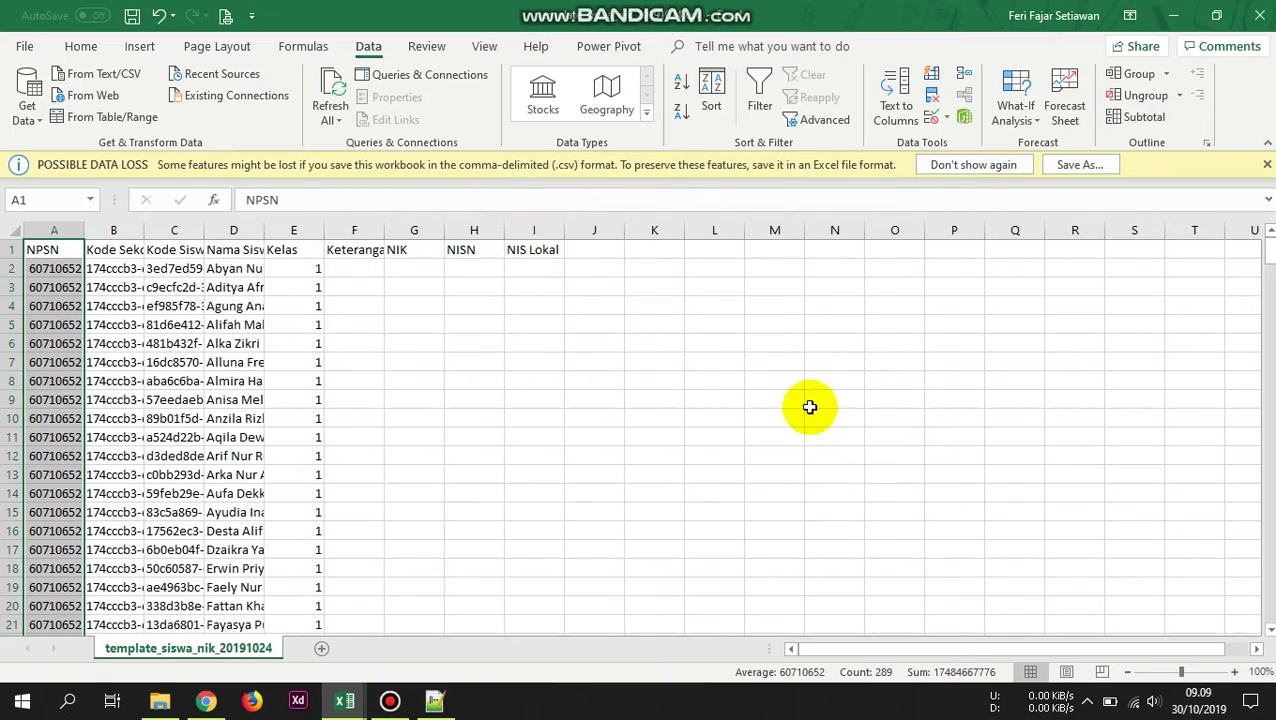
- Autofit the widths of columns A through I to their contents
click(198, 285)
click(102, 230)
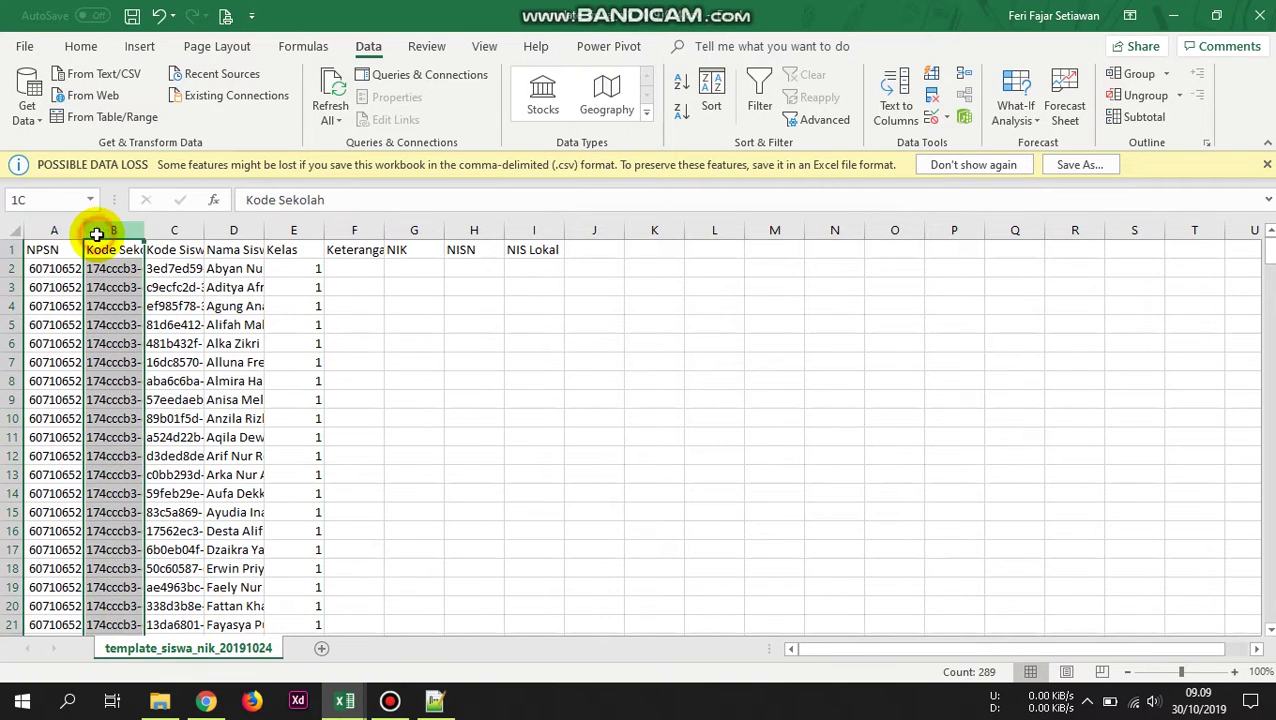
drag(78, 233, 530, 245)
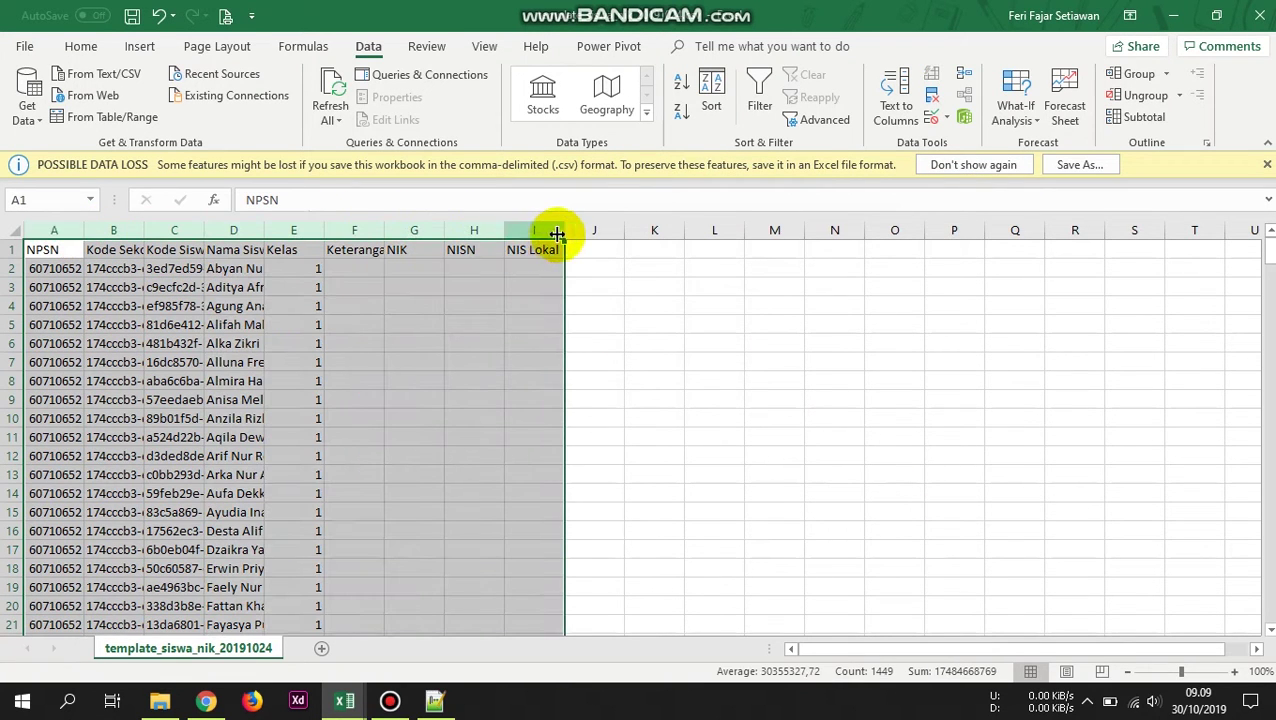
double_click(564, 236)
- Examine the separated fields in row 2, from Kode Sekolah to the NIK, NISN and NIS Lokal columns
click(451, 270)
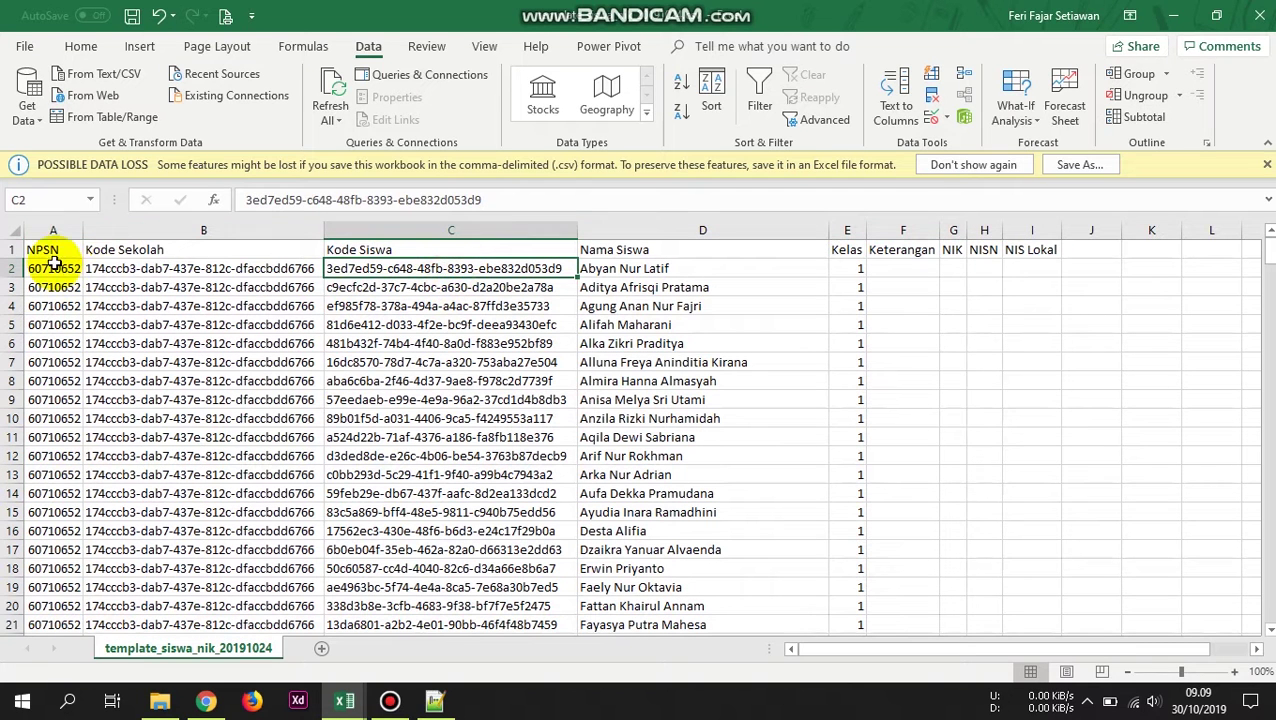
click(172, 268)
click(398, 270)
click(650, 270)
click(848, 268)
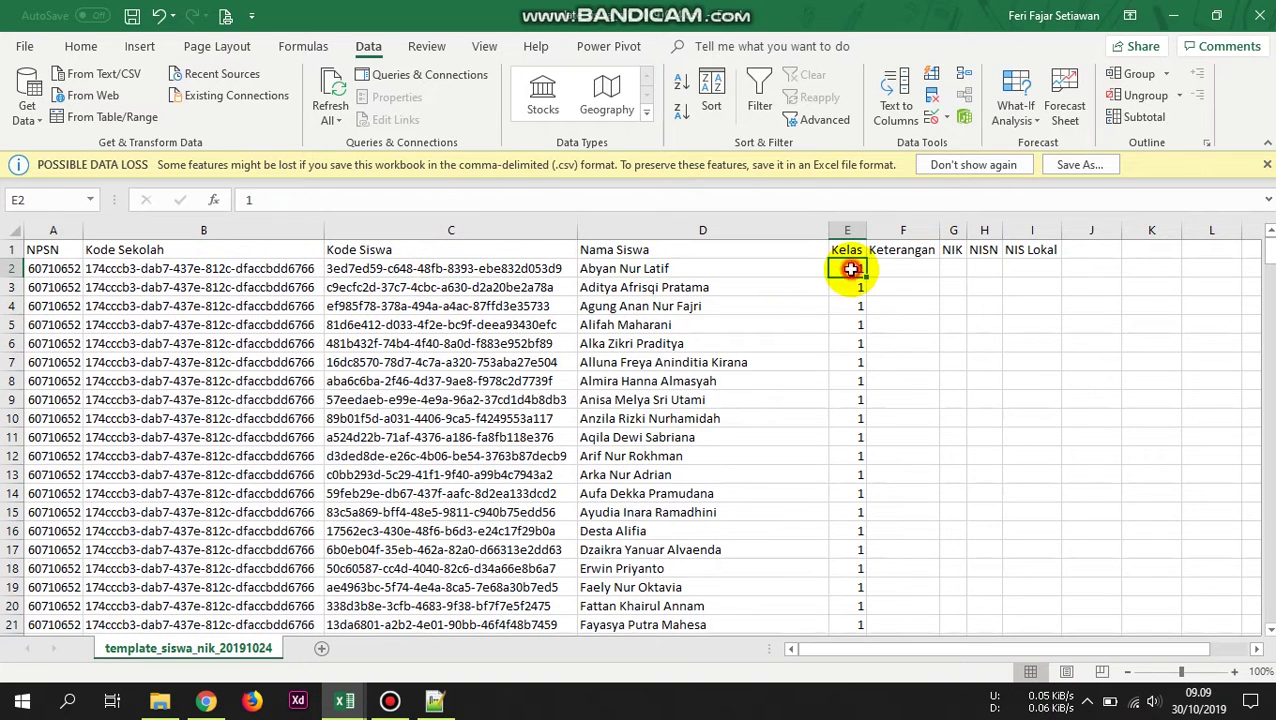
drag(956, 265, 1037, 249)
click(954, 267)
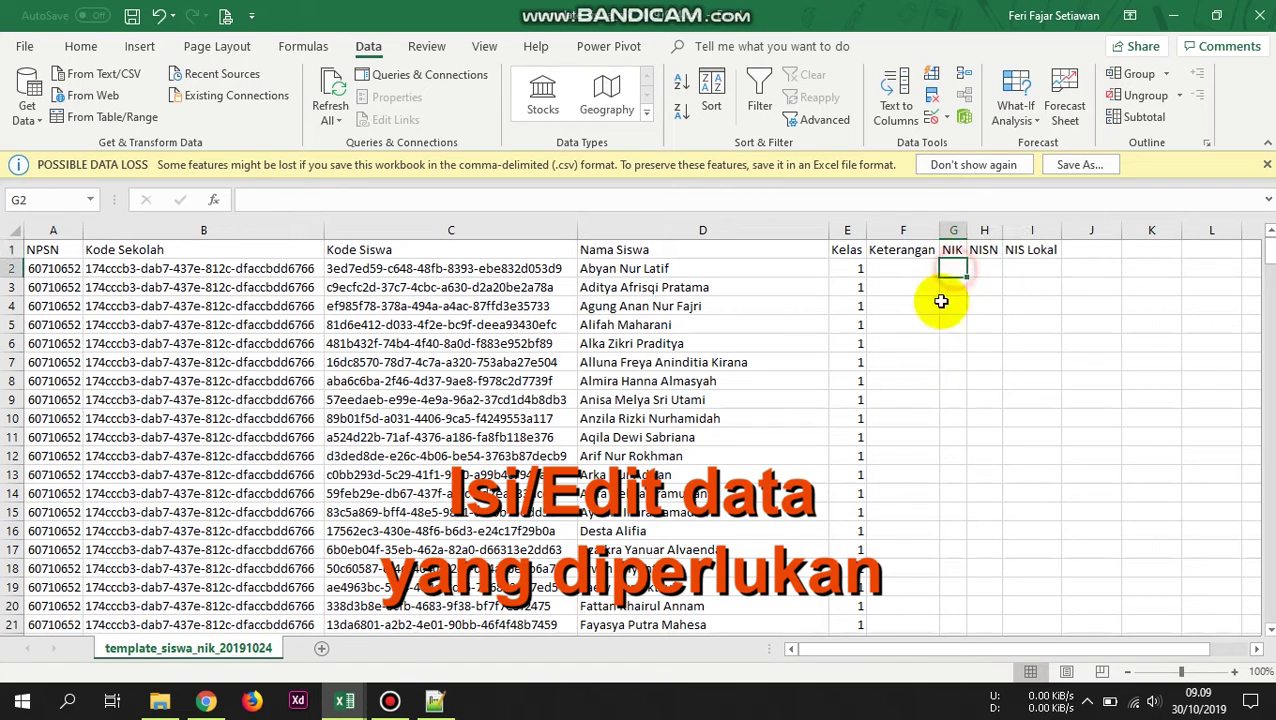
- In the Book2 workbook, copy the student NIK, NISN and NIS Lokal numbers in cells B5 to D292
mouse_move(344, 690)
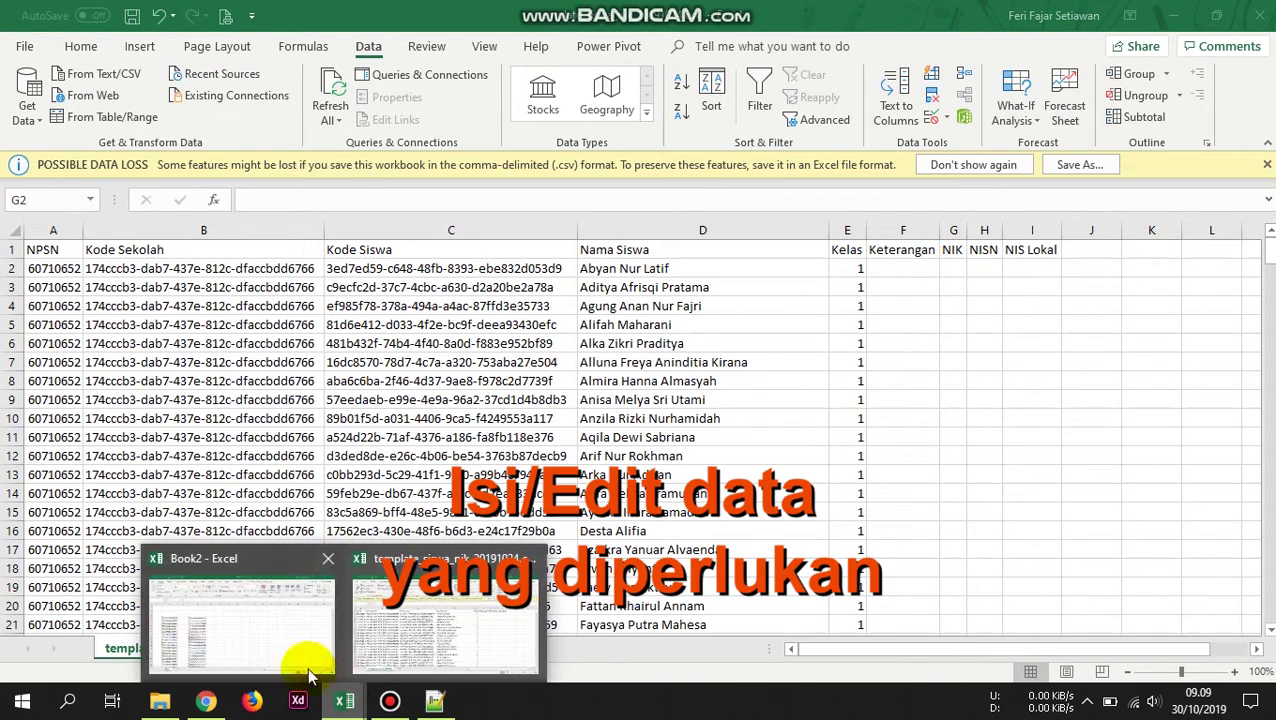
click(251, 615)
drag(105, 295, 341, 588)
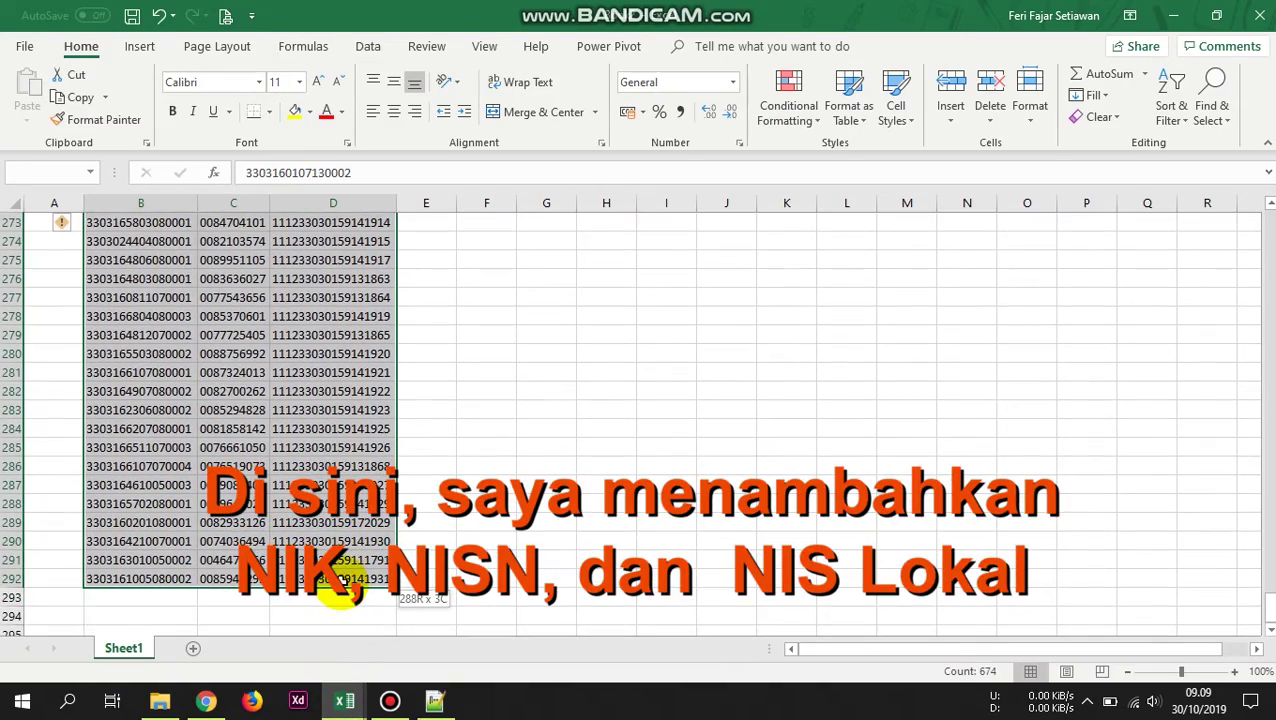
right_click(322, 455)
click(366, 42)
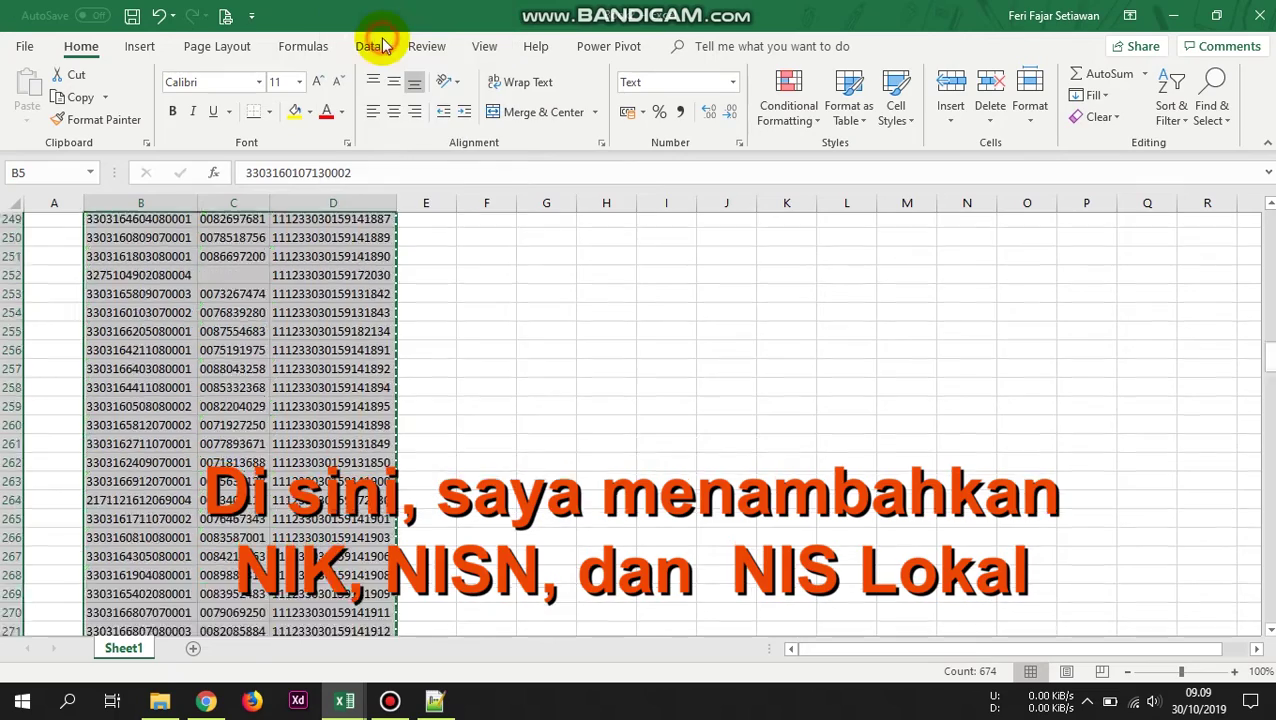
key(ctrl+BackSpace)
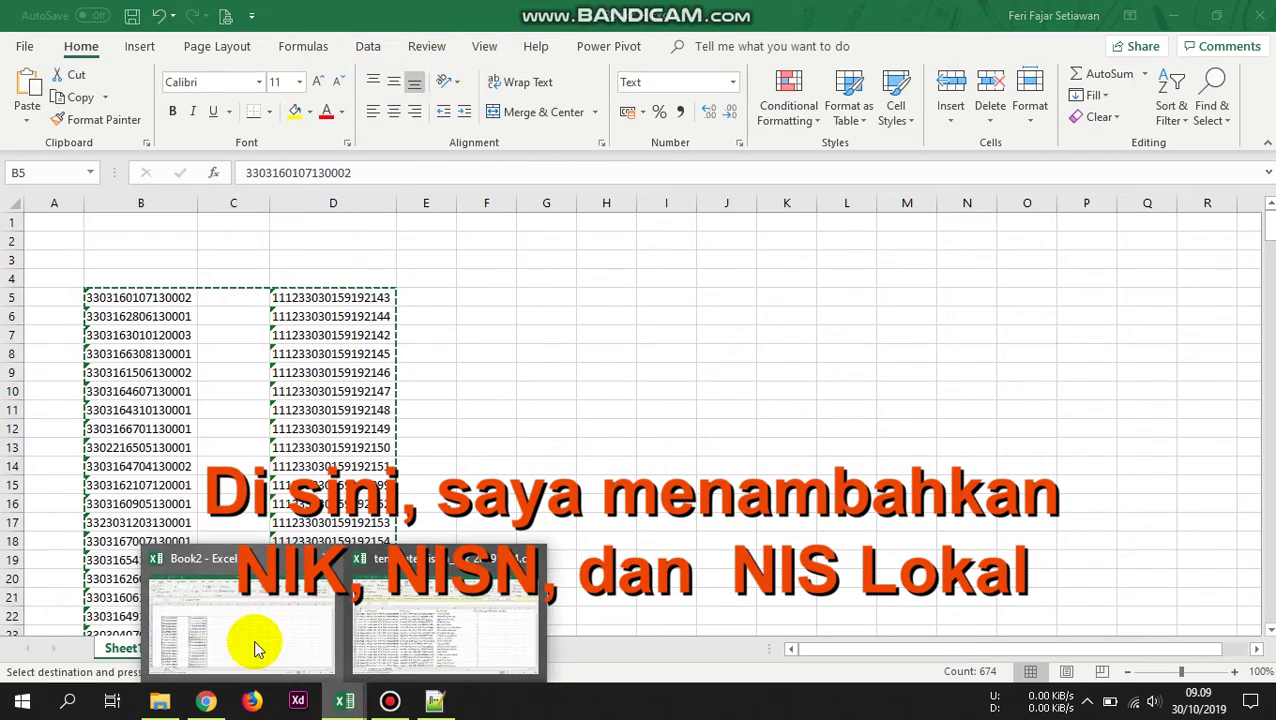
click(254, 645)
- Paste the copied student numbers as values into the template workbook, starting at cell G2 under NIK
mouse_move(344, 700)
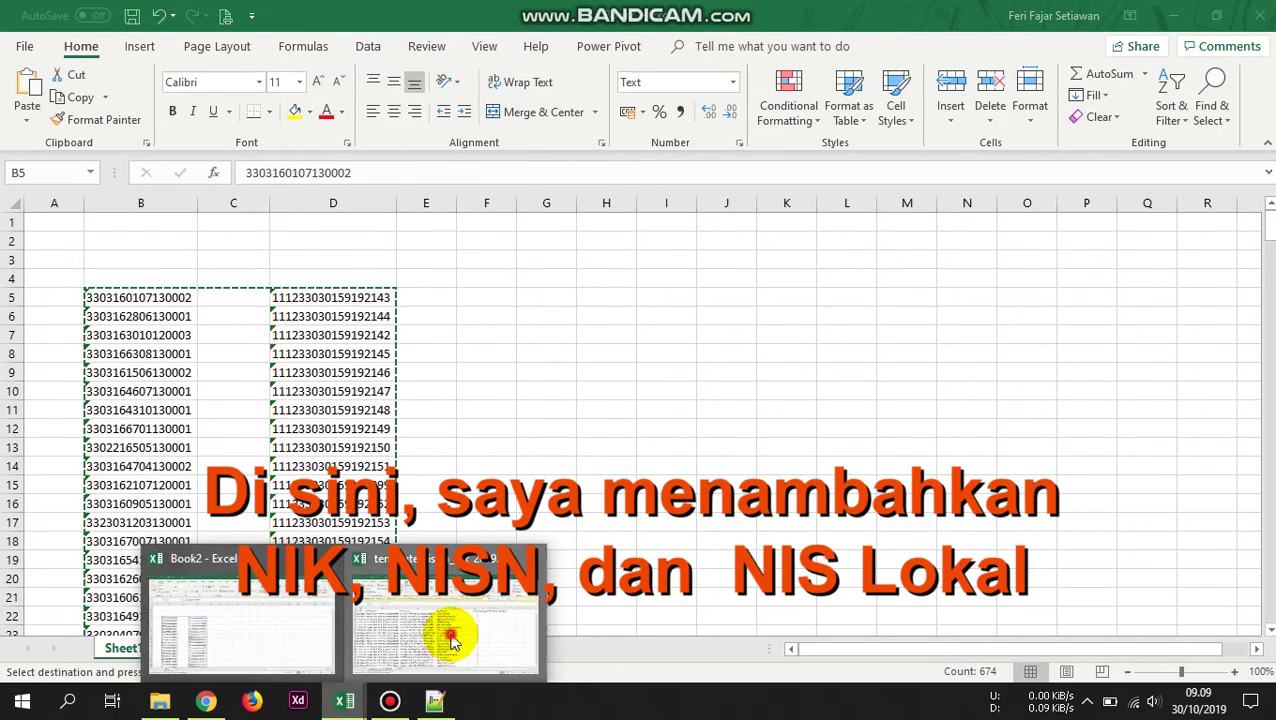
click(450, 632)
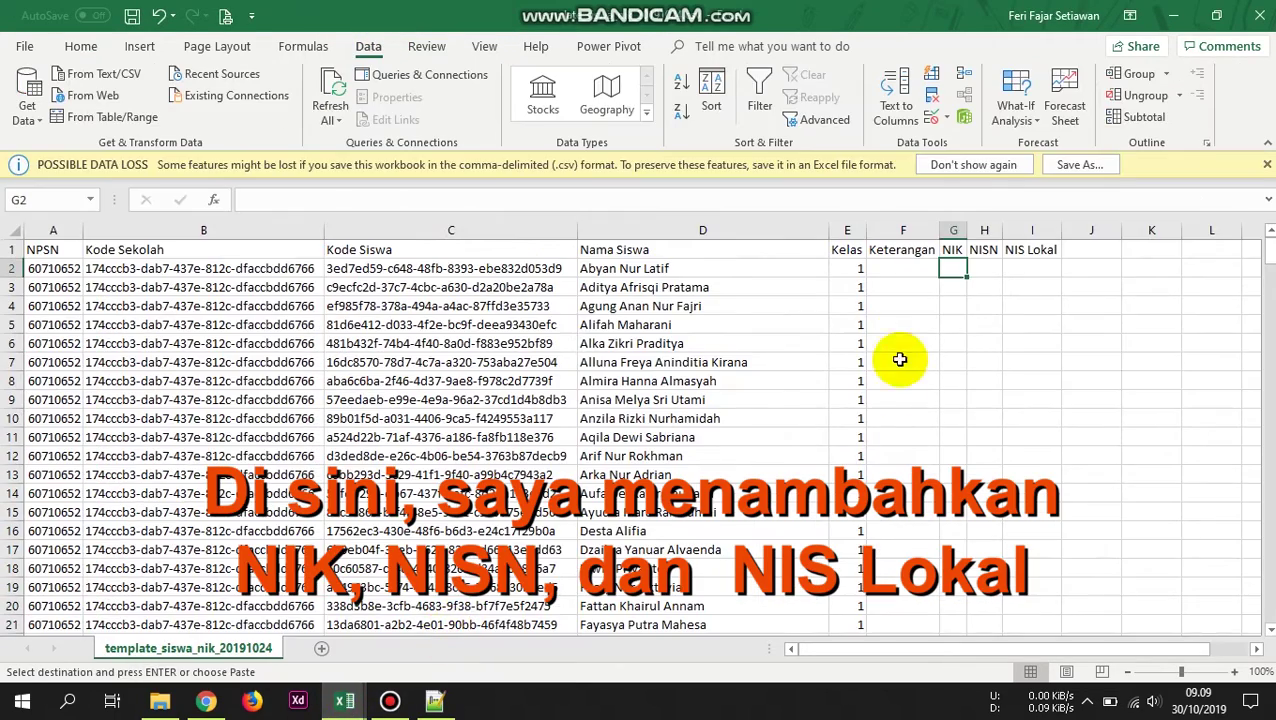
right_click(947, 267)
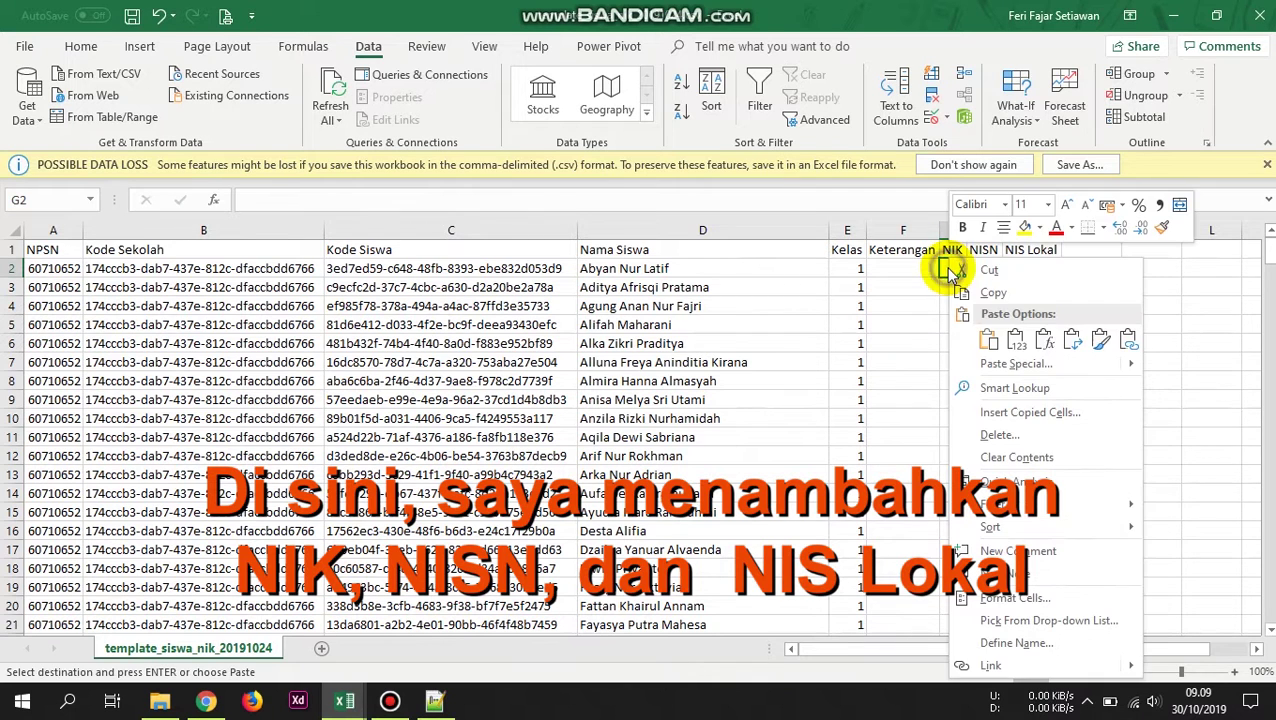
click(1011, 338)
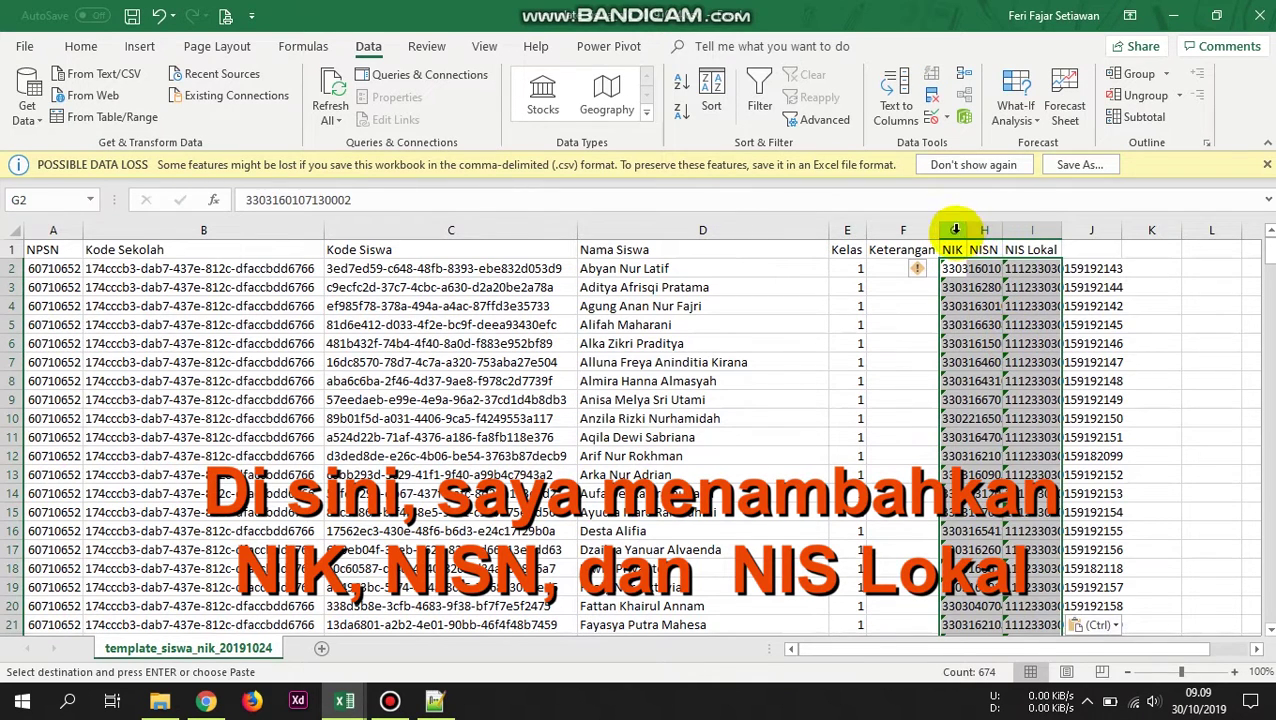
- Autofit the NIK, NISN and NIS Lokal columns to the pasted numbers
drag(953, 231, 1050, 229)
double_click(1056, 230)
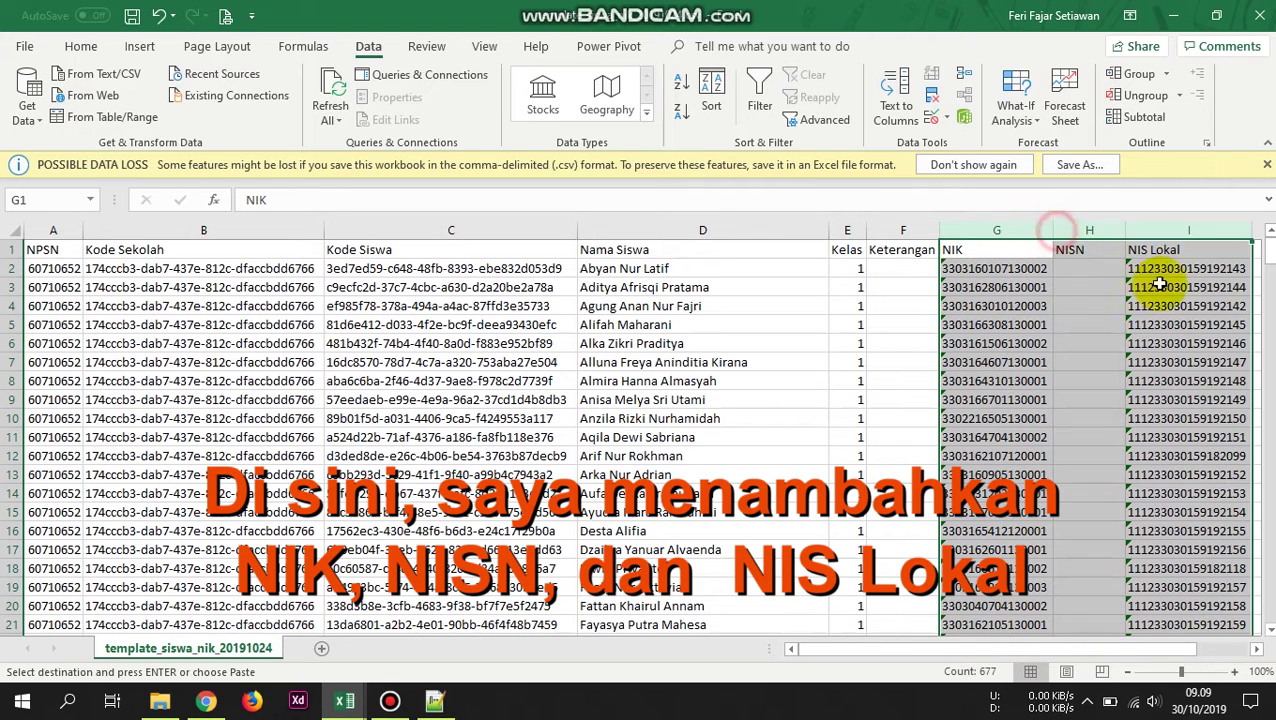
click(1140, 549)
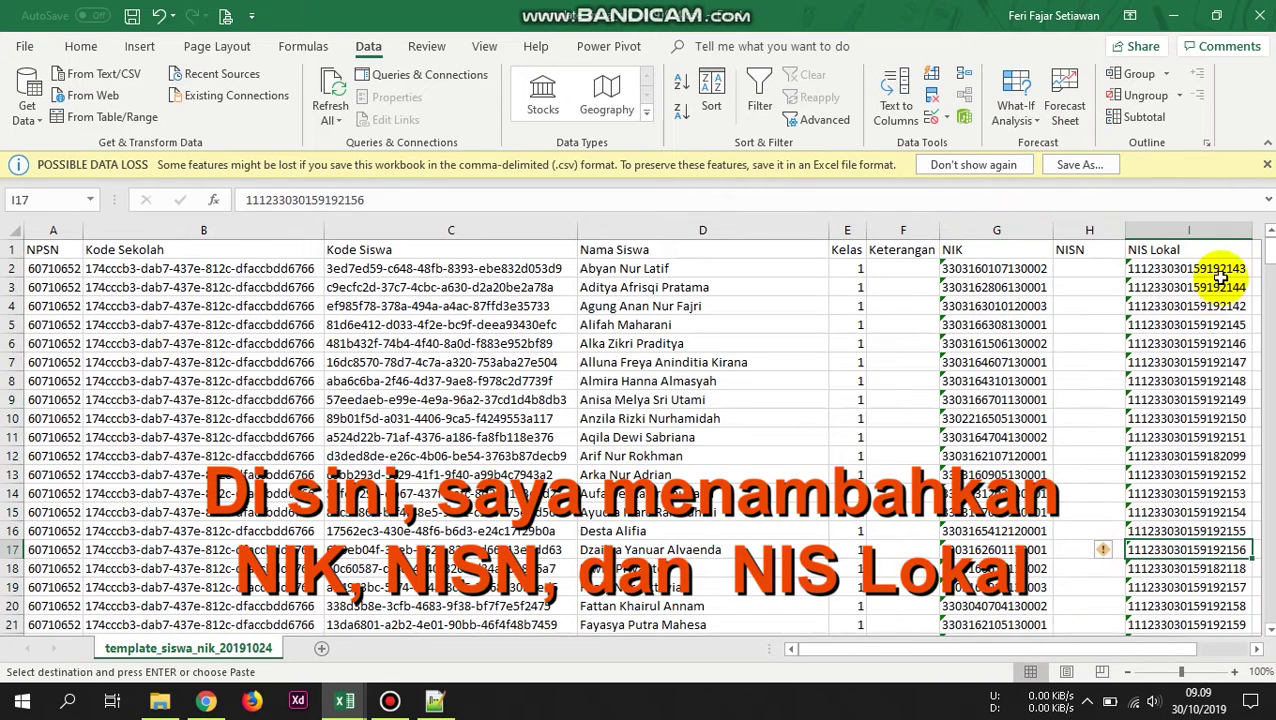
- Narrow columns B to I, from Kode Sekolah to NIS Lokal, to one equal small width
drag(1131, 656, 1162, 649)
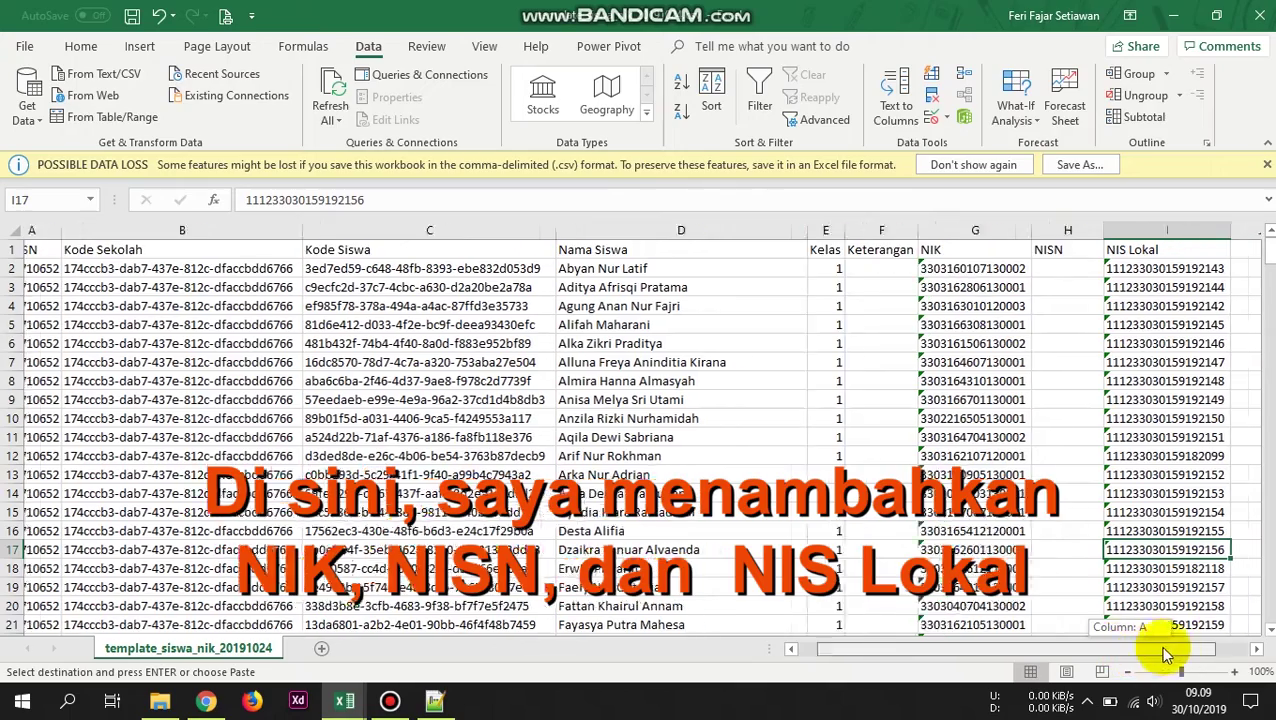
drag(1133, 231, 171, 213)
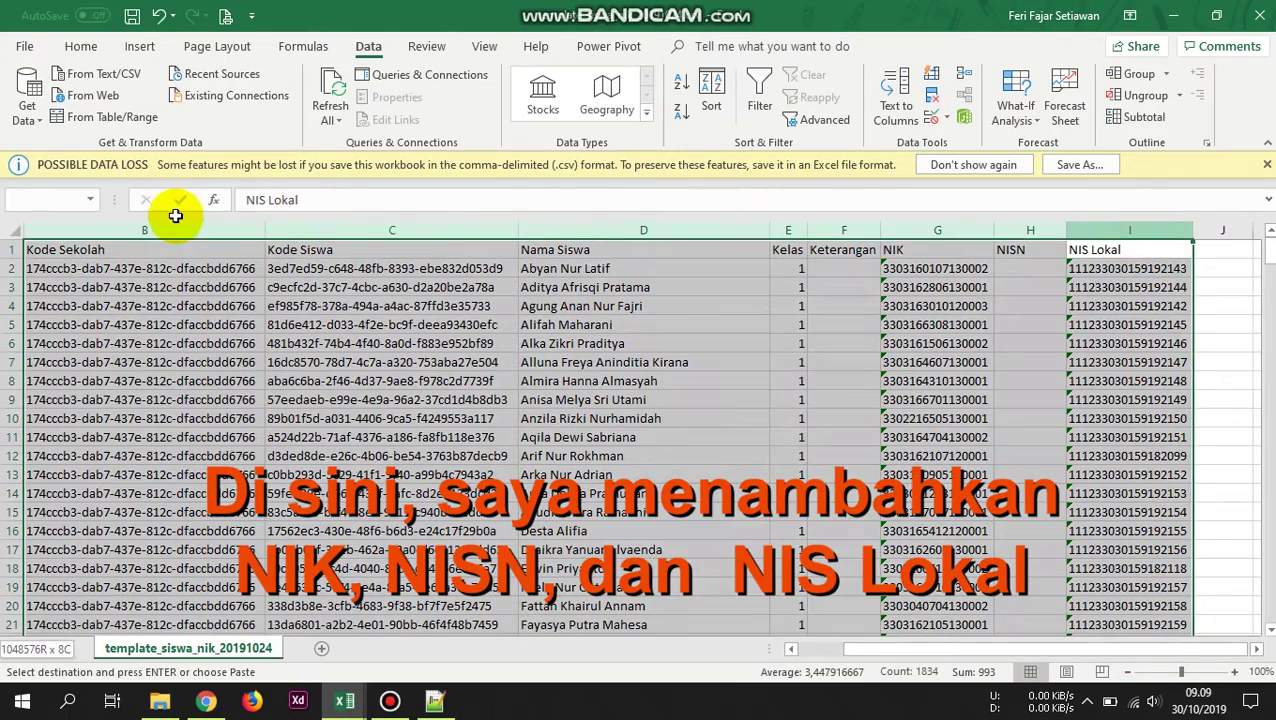
drag(905, 650, 812, 655)
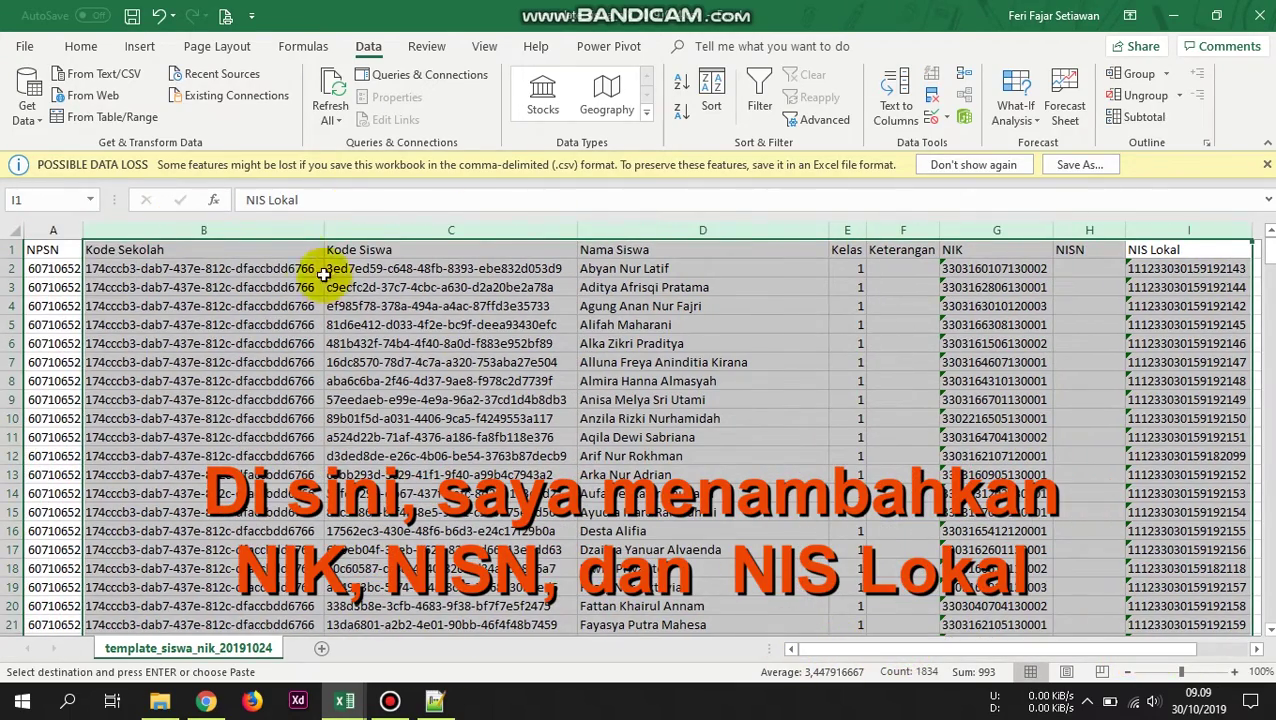
drag(322, 236, 228, 241)
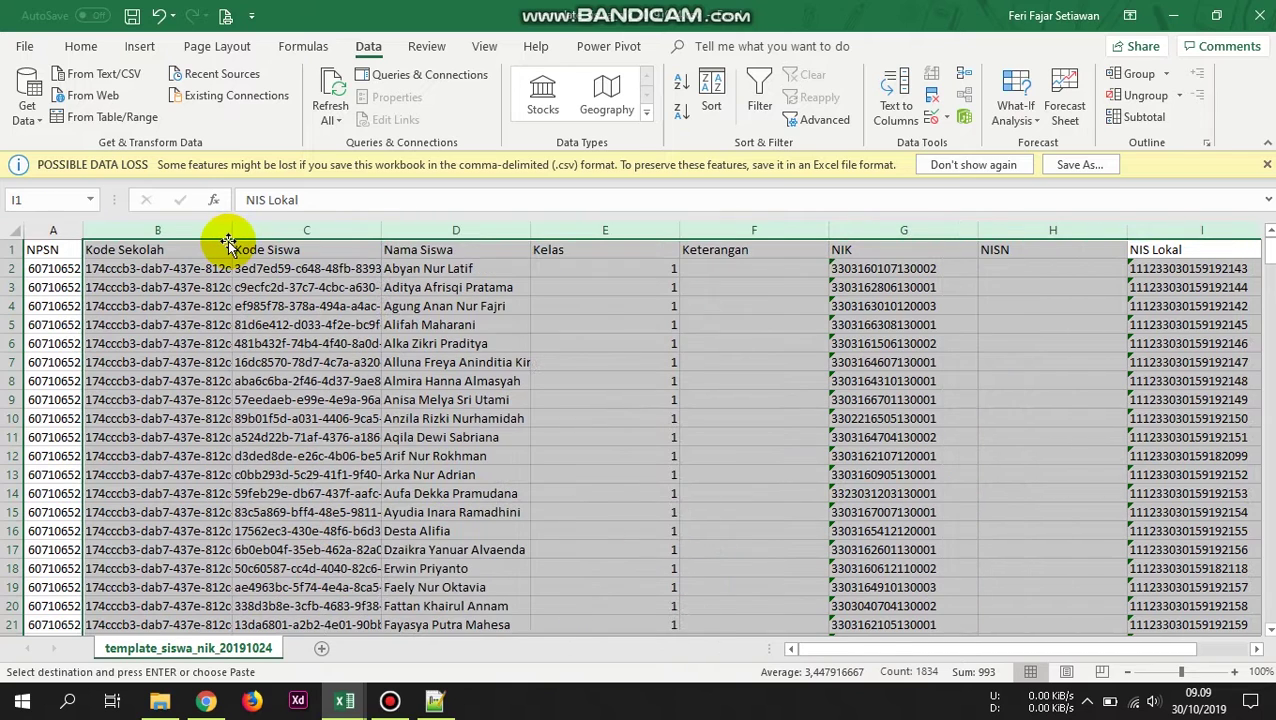
drag(386, 232, 277, 232)
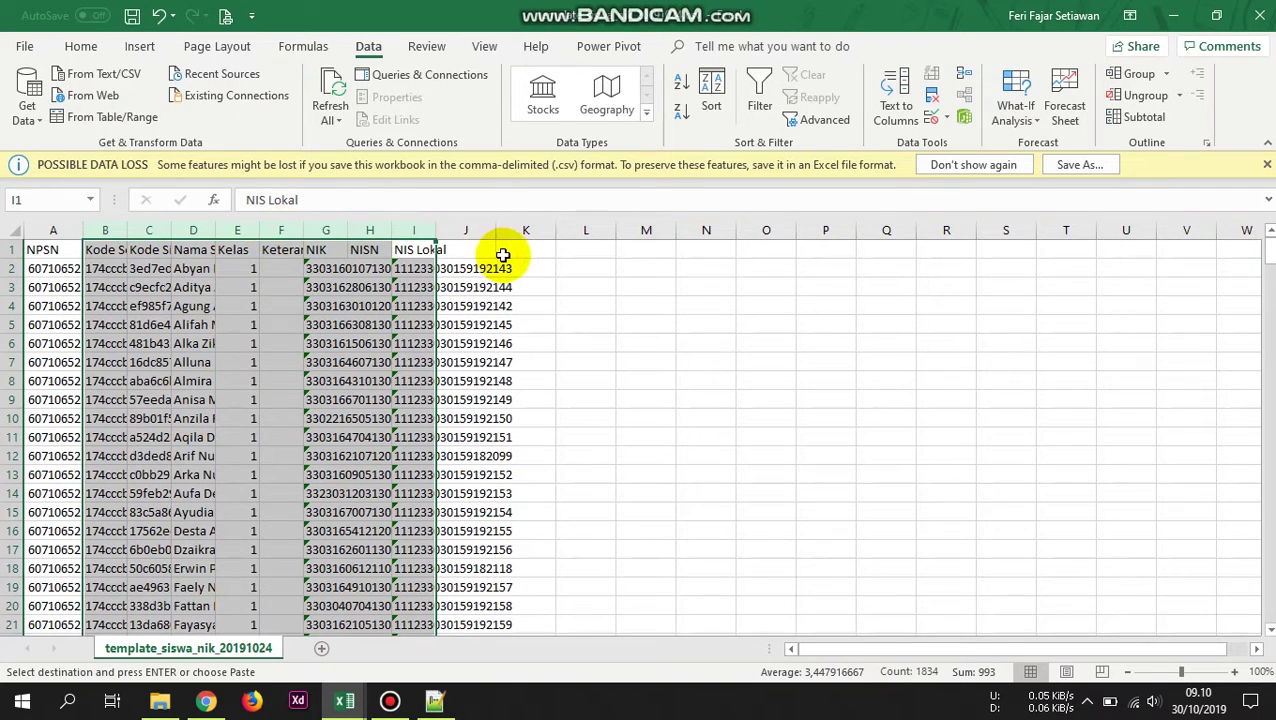
- Begin a TEXTJOIN formula in cell L1 with a comma as delimiter and FALSE so that empty cells are included
click(584, 249)
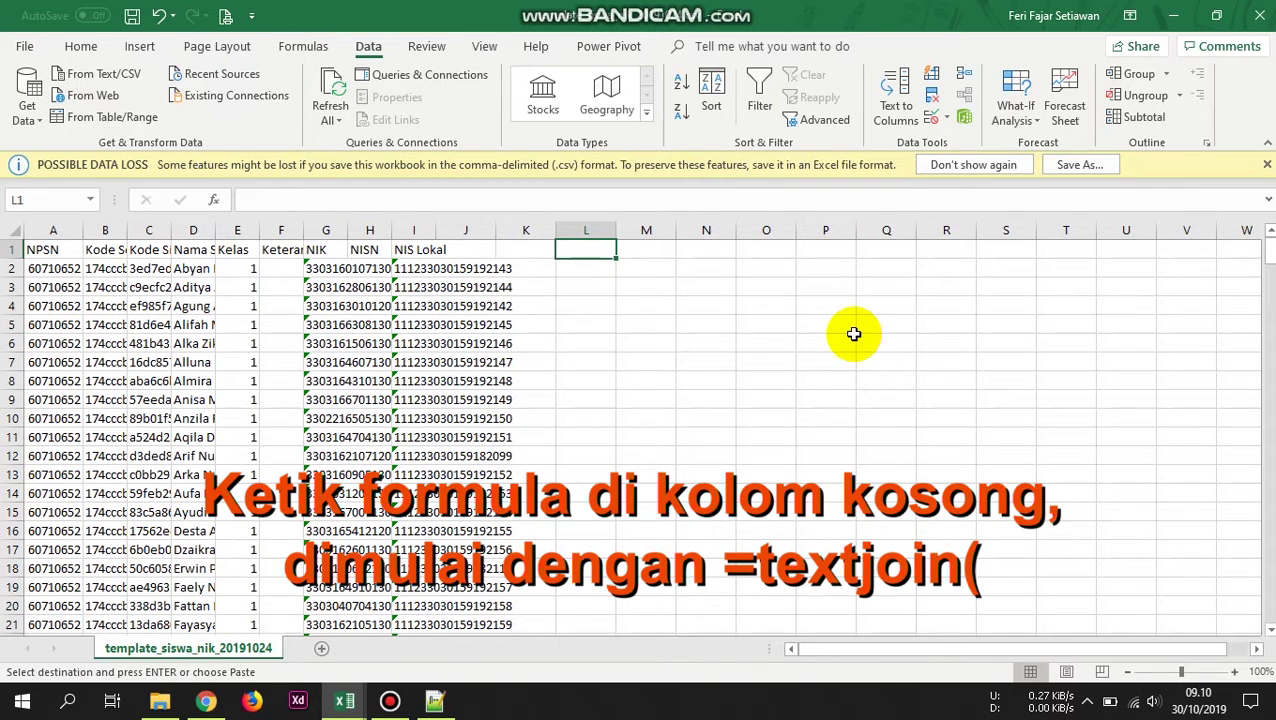
text(=tex)
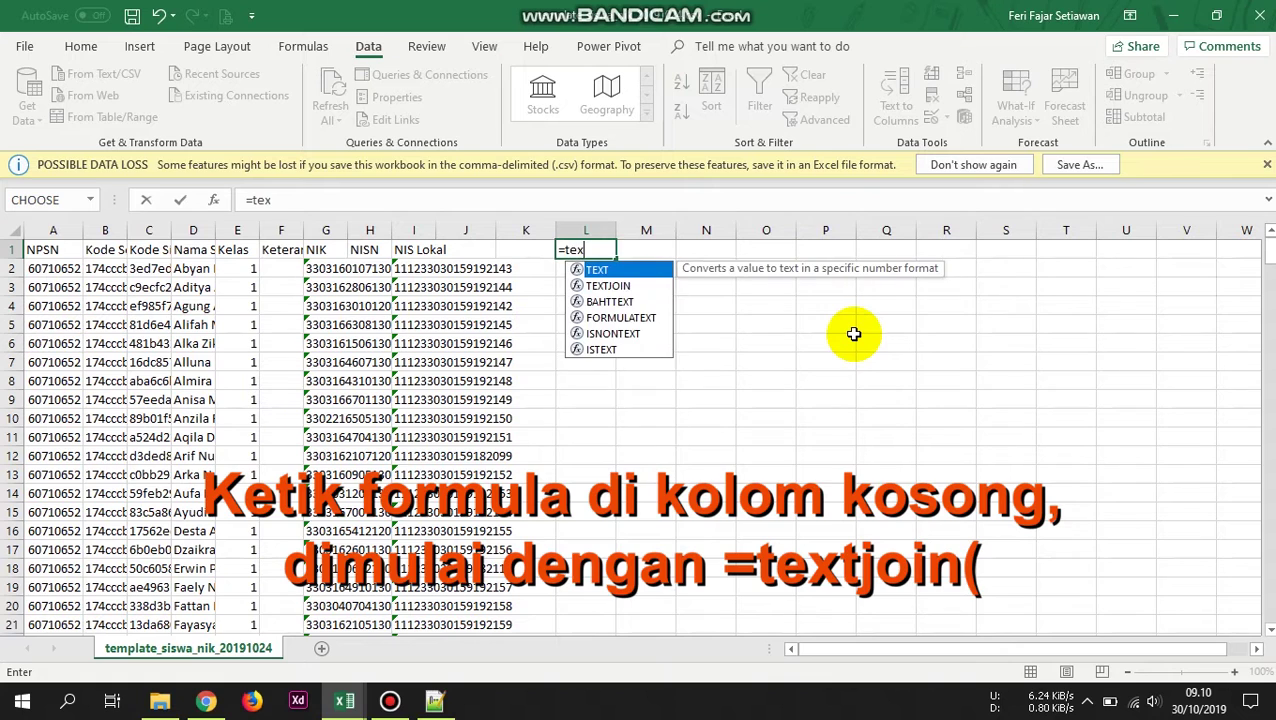
text(tjoin(",)
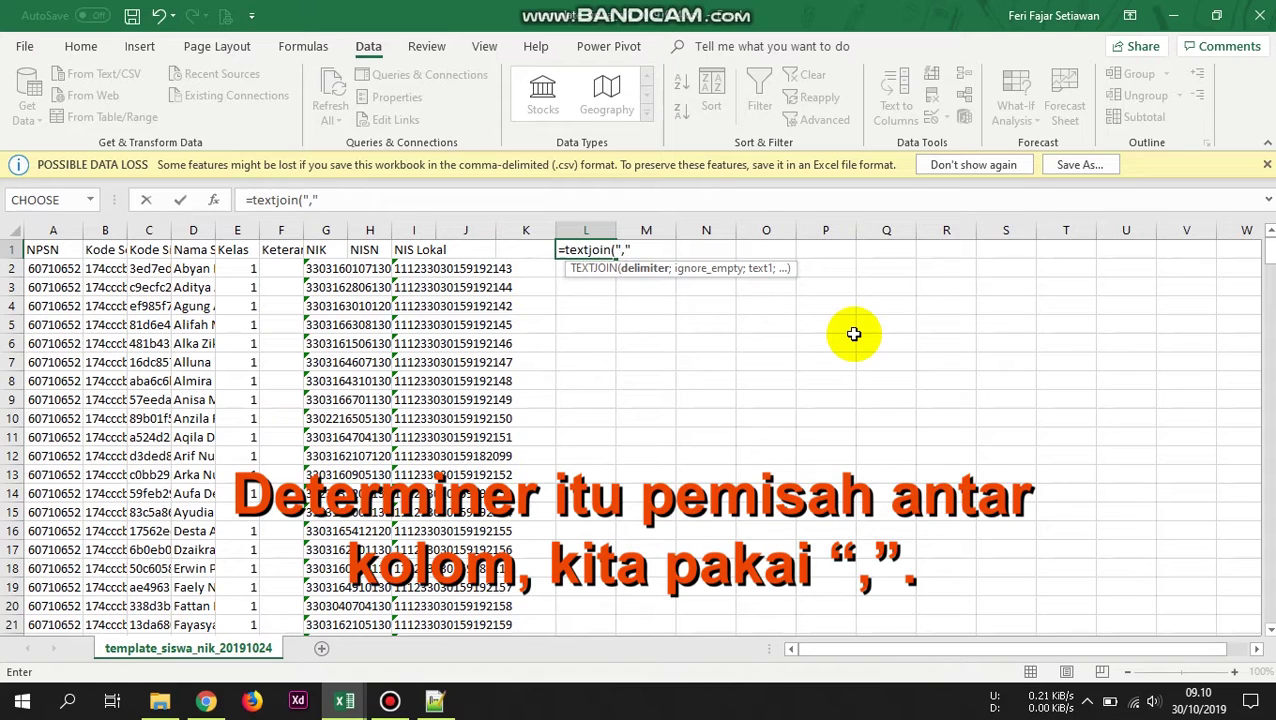
text(";)
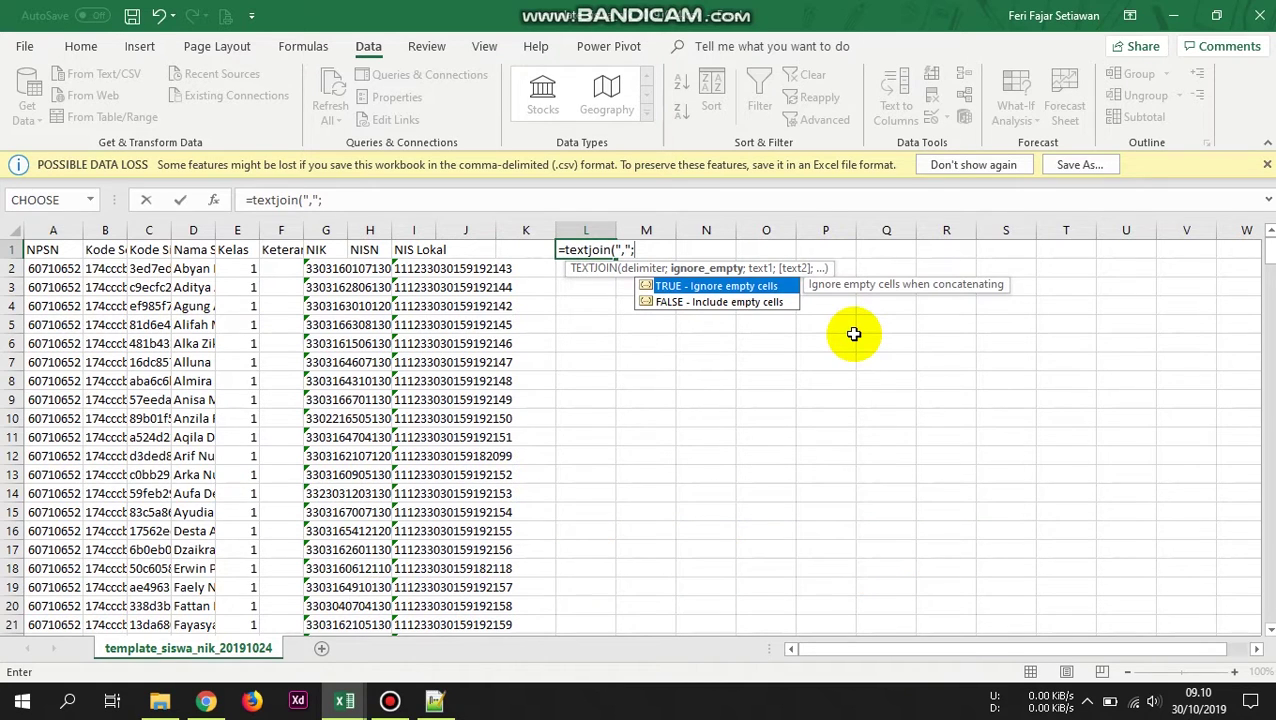
double_click(741, 302)
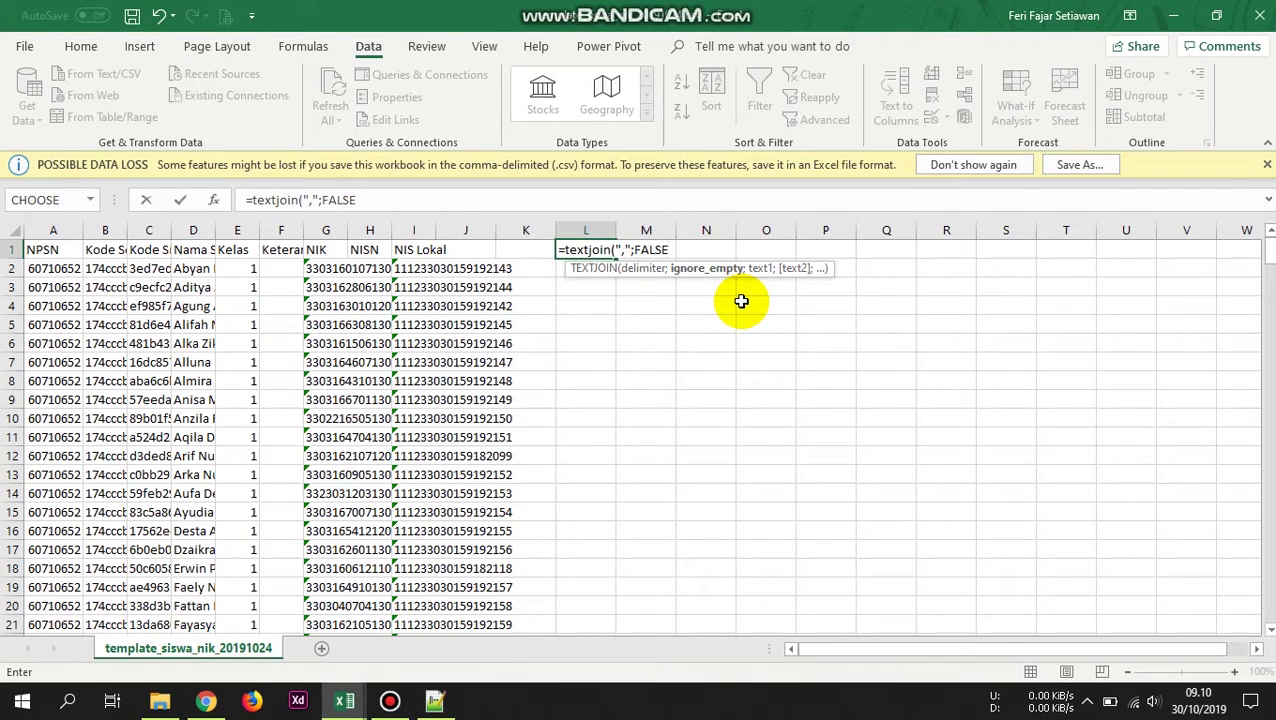
text(;)
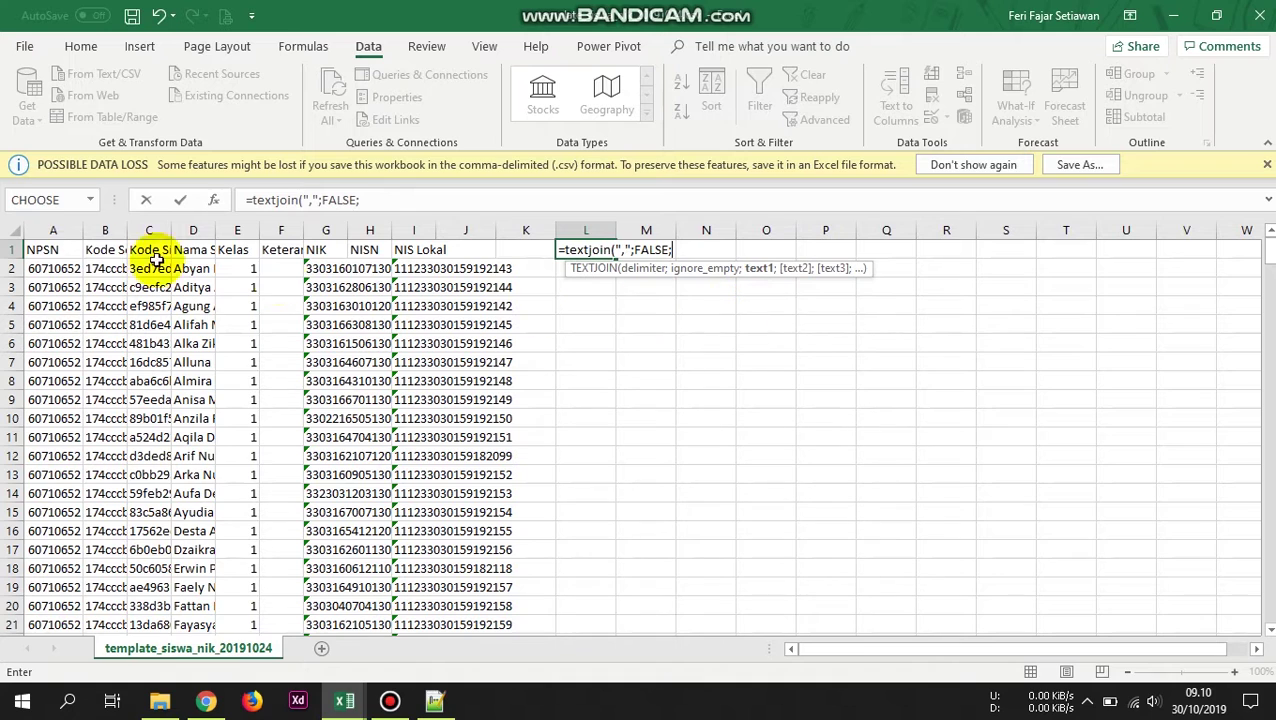
- Add header cells A1 through I1 as separate text arguments to the TEXTJOIN formula and complete it
click(53, 250)
text(;)
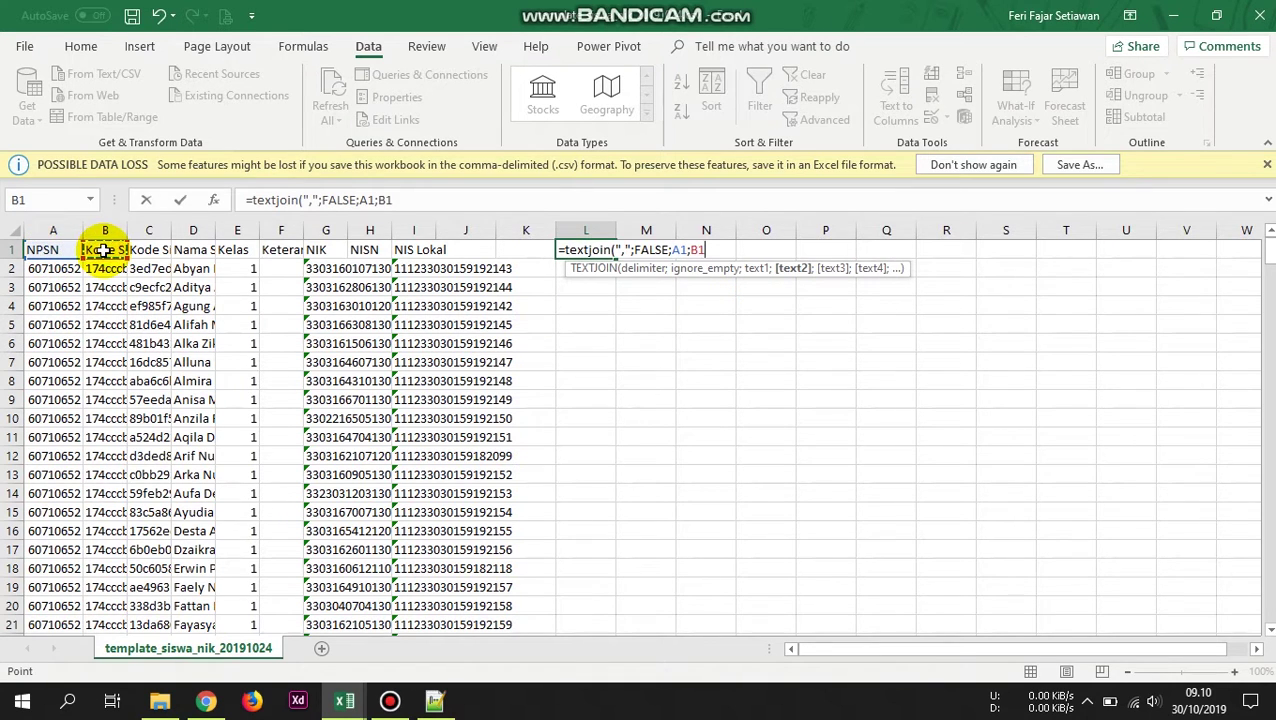
click(145, 250)
text(;A1)
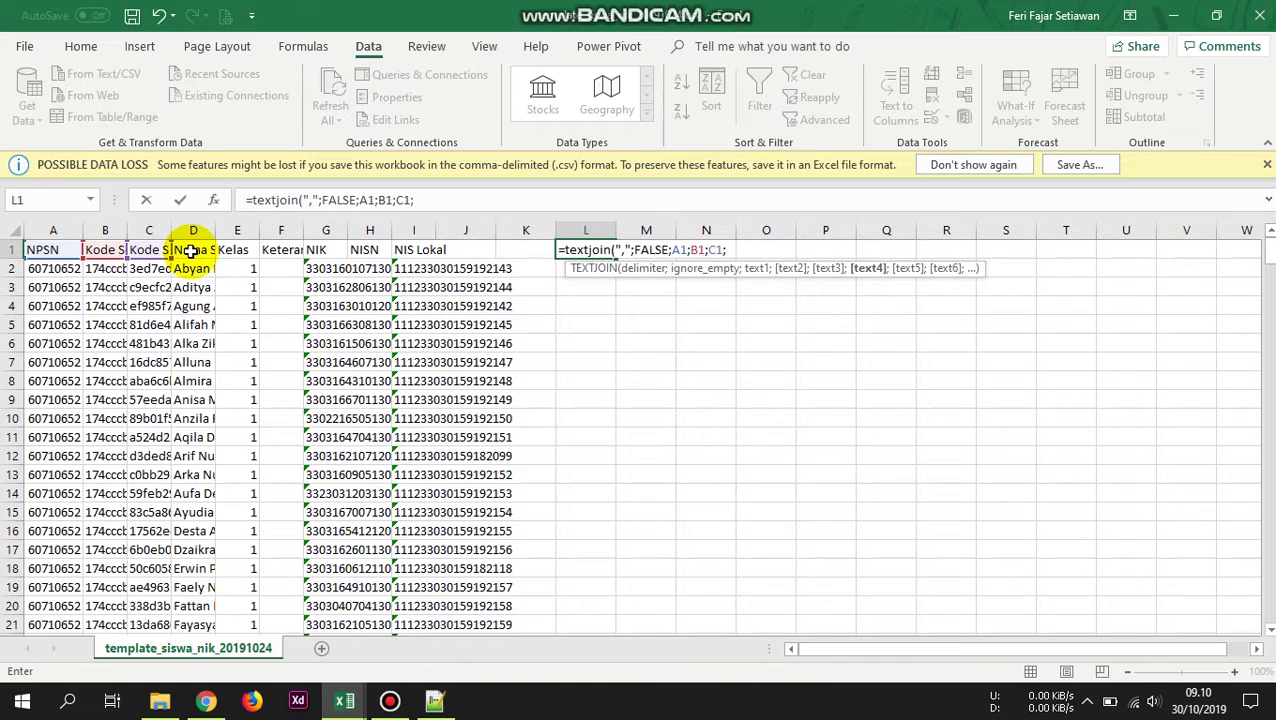
text(;)
click(245, 250)
text(;A1)
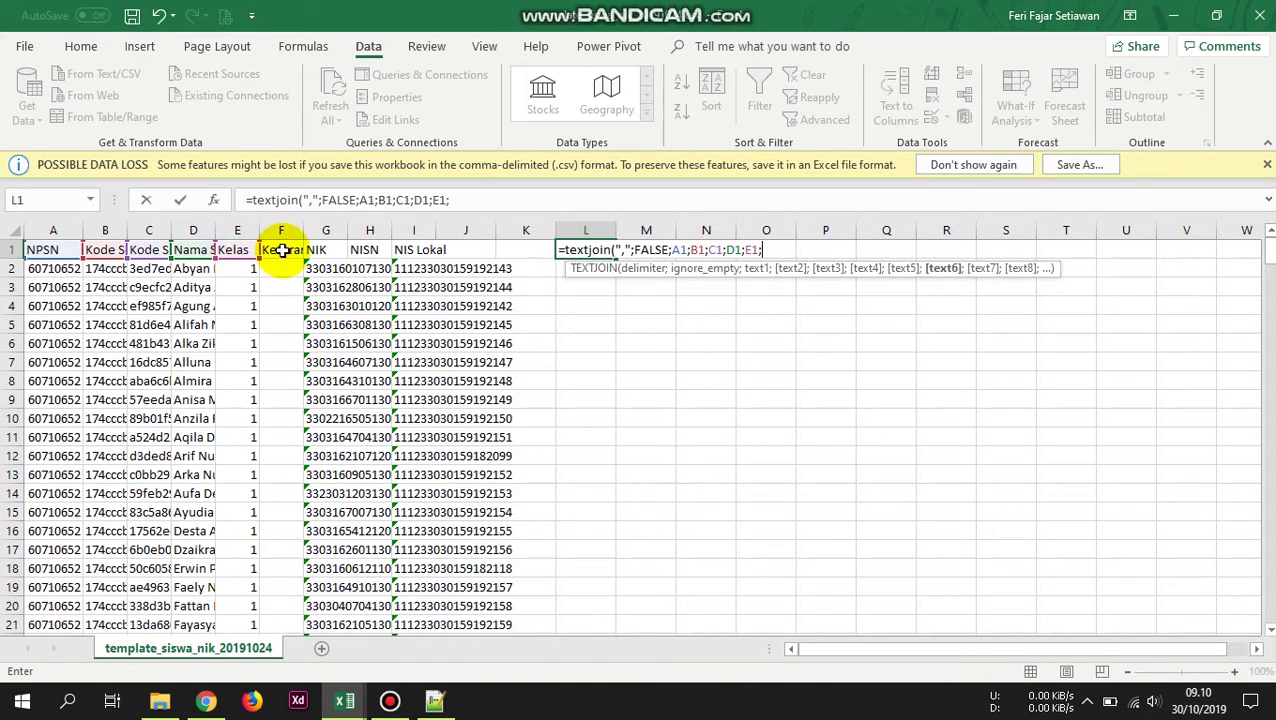
text(;)
click(330, 250)
text(;)
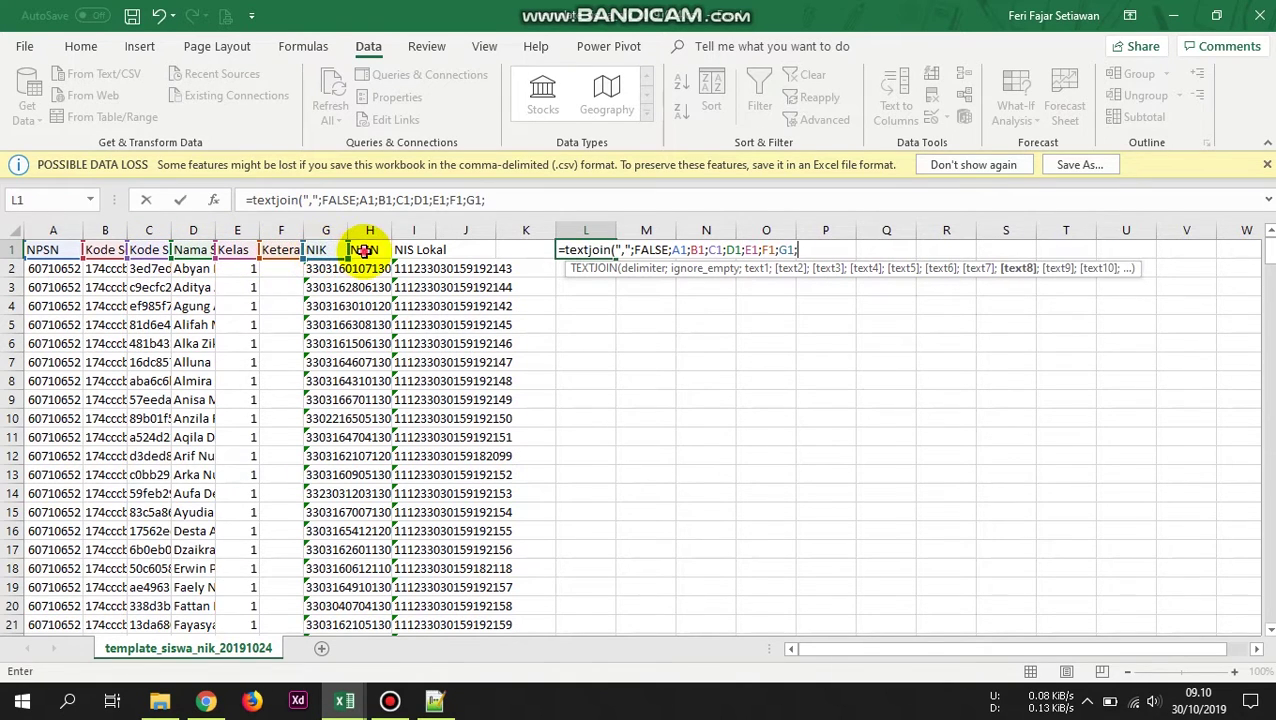
click(368, 250)
text(;)
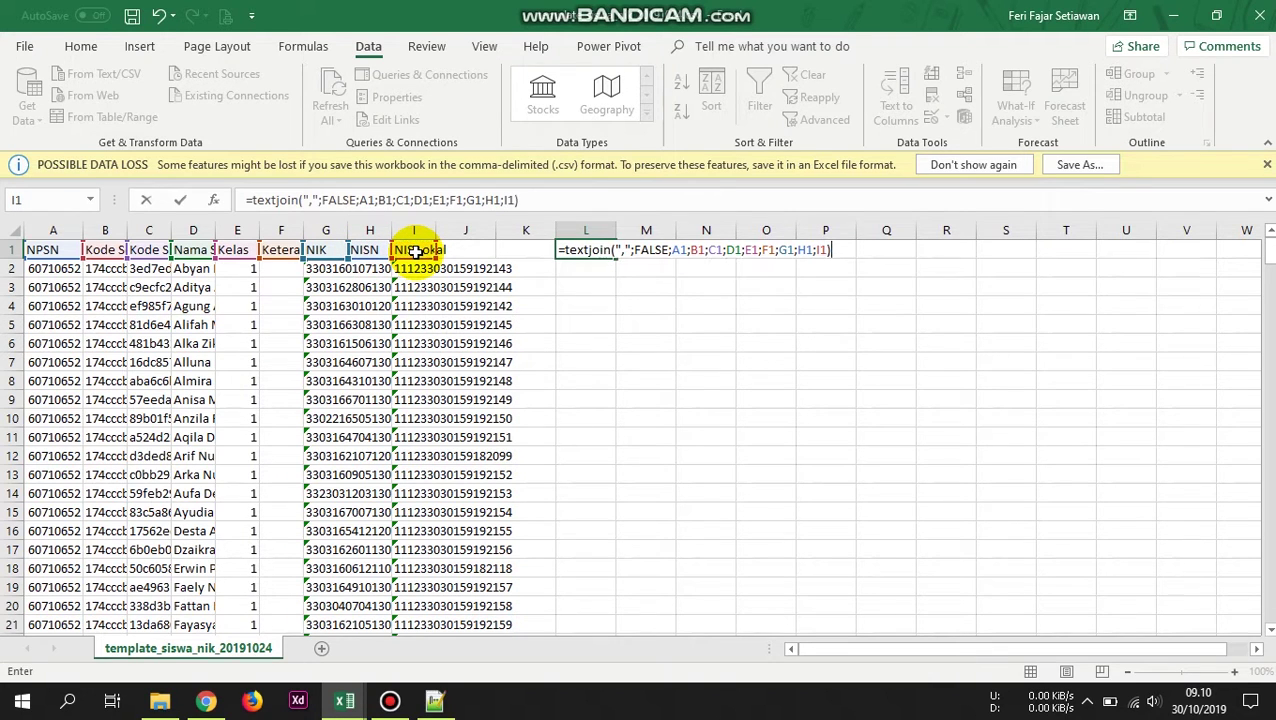
key(Return)
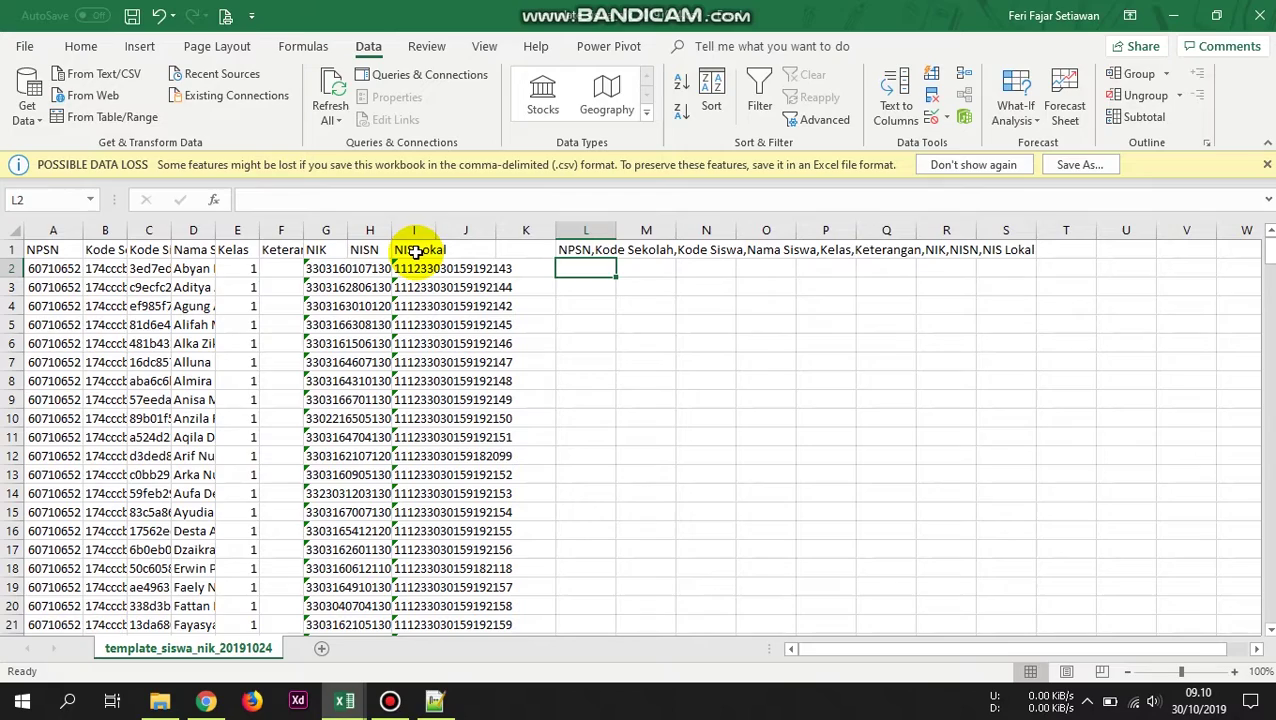
- Fill the TEXTJOIN formula from L1 down to L289 and copy the filled range
click(598, 252)
drag(616, 258, 598, 592)
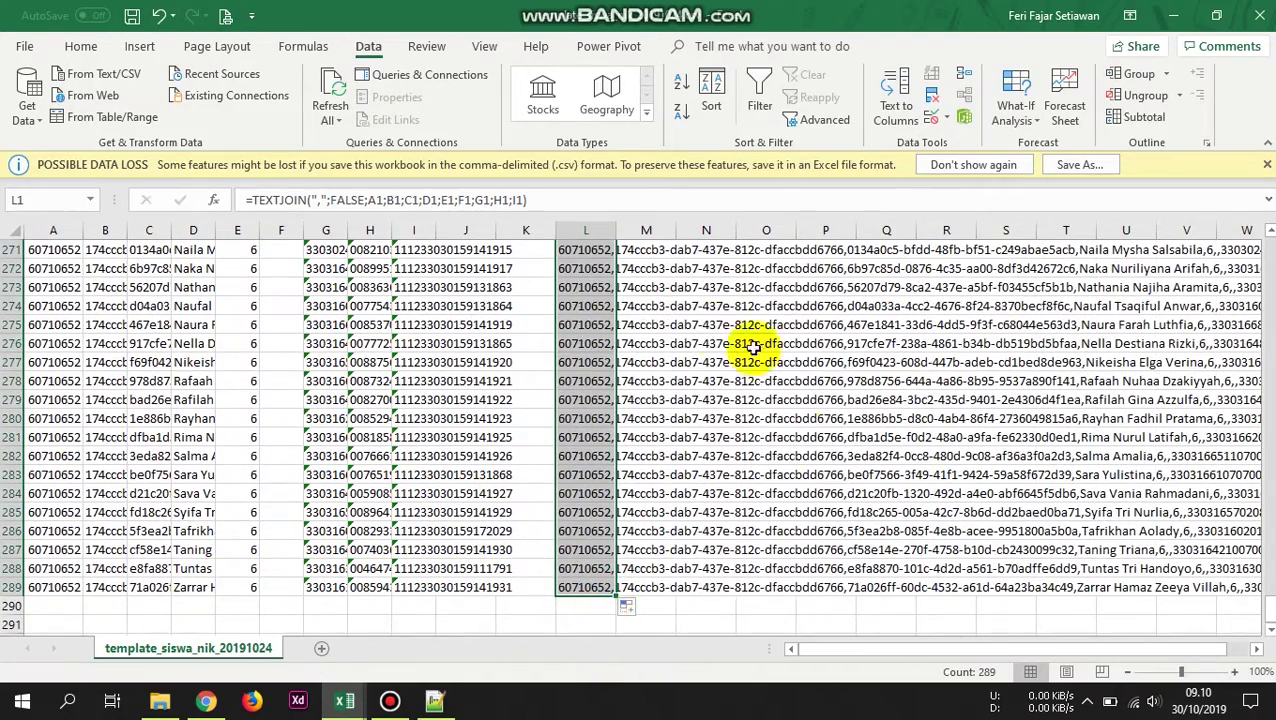
right_click(580, 407)
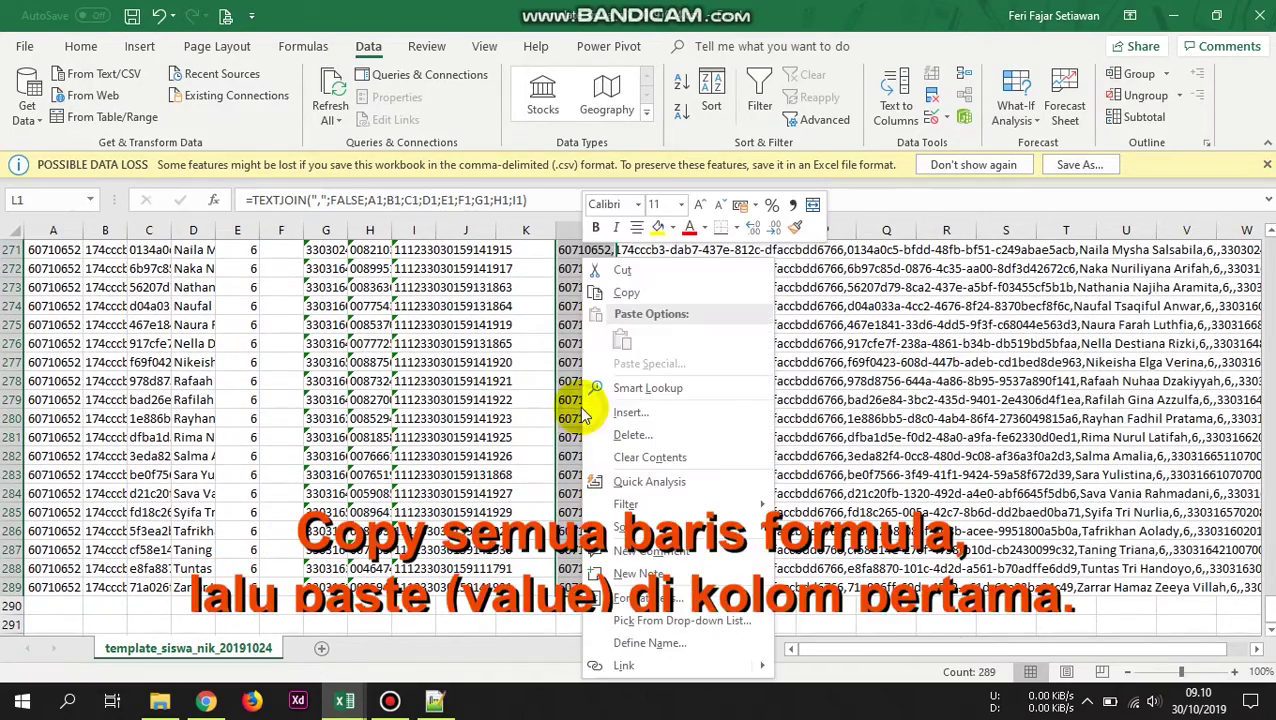
click(624, 291)
- Paste the copied joined rows as values into column A, starting at cell A1
scroll(621, 288, up, 20)
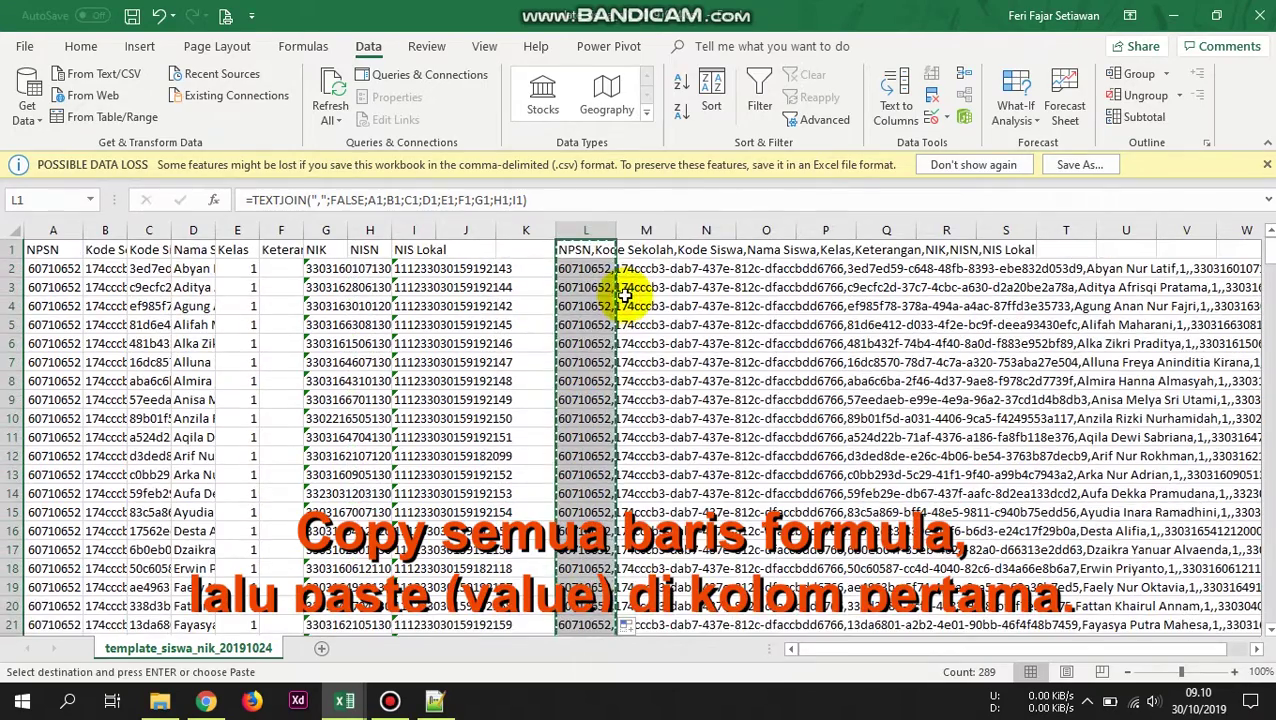
click(40, 250)
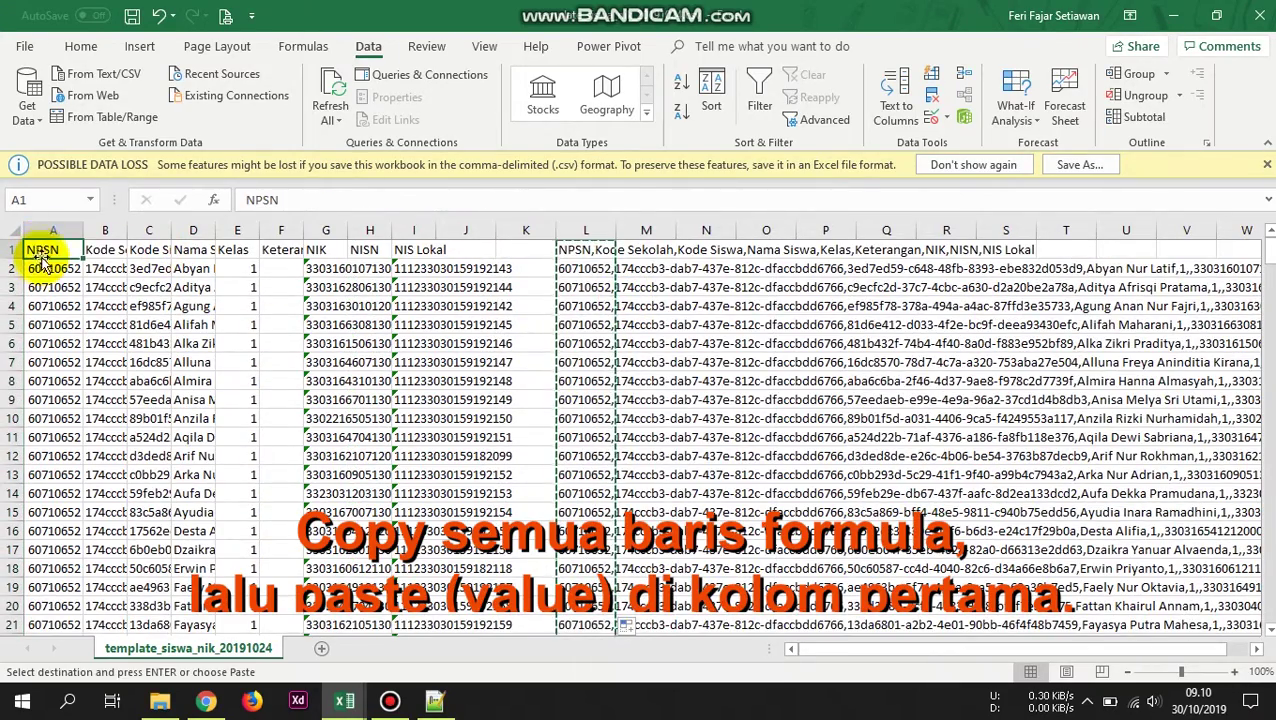
right_click(40, 250)
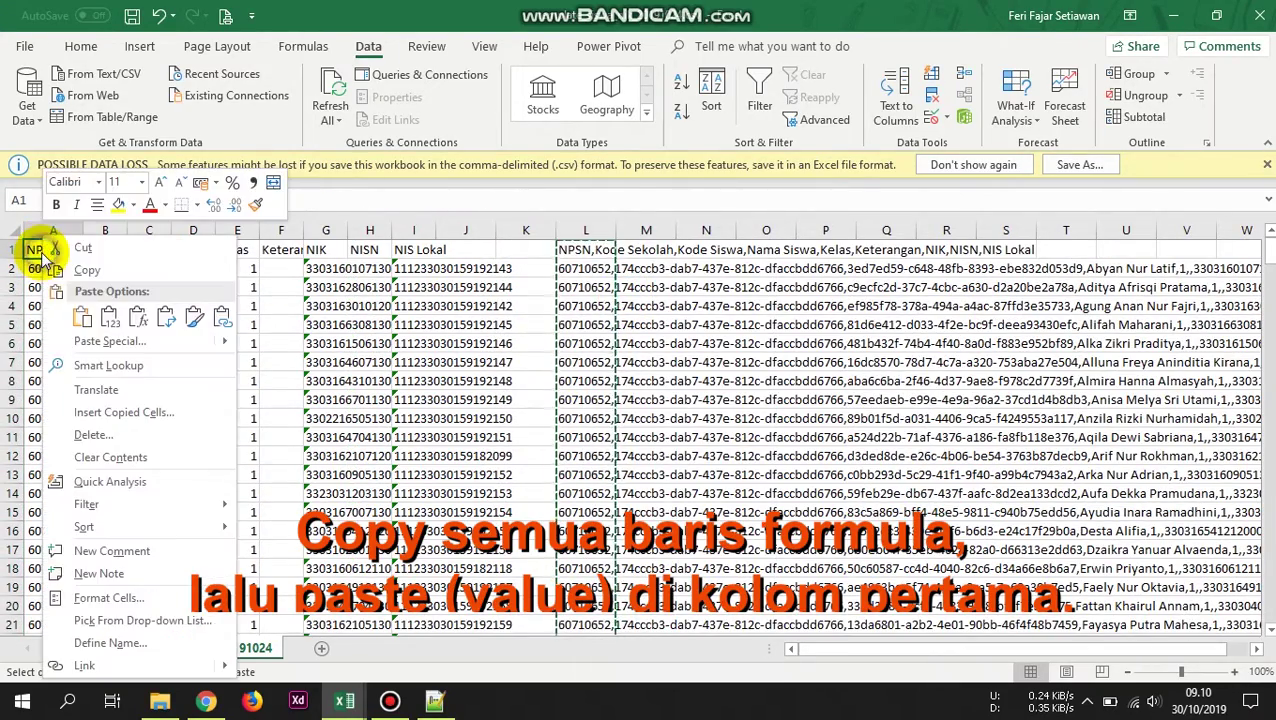
click(110, 318)
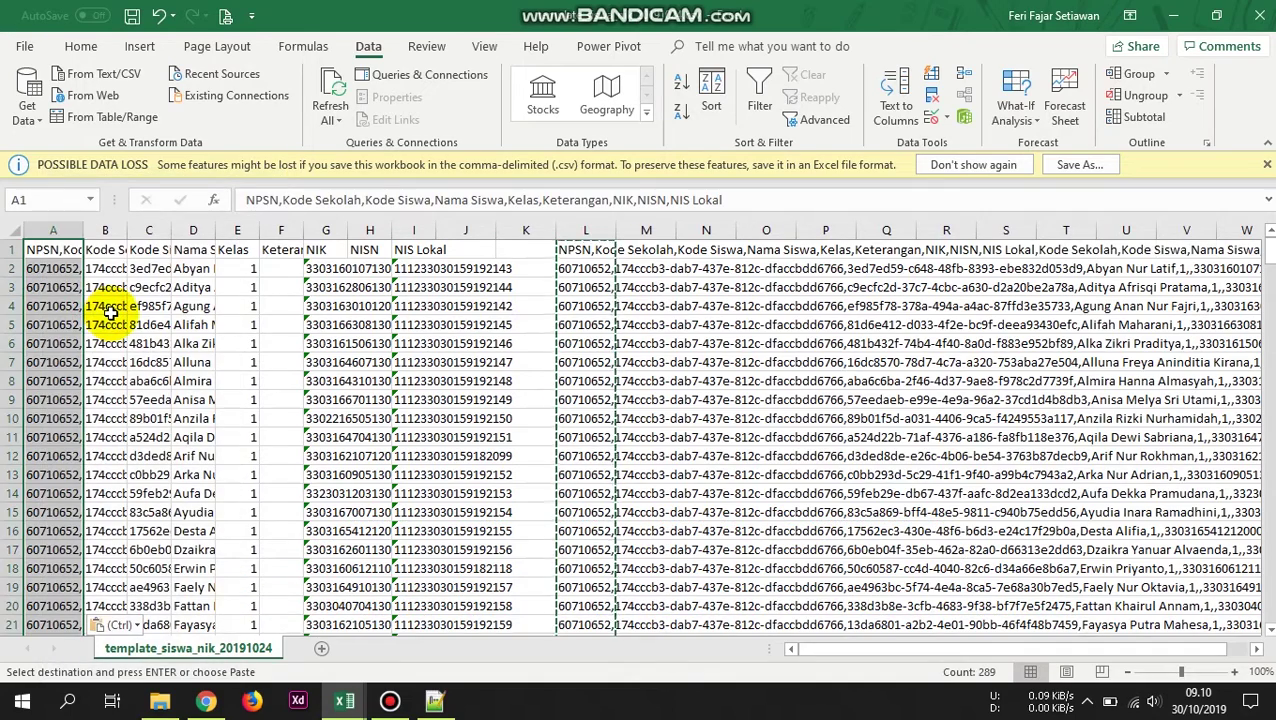
- Delete columns B to M, keeping only the comma-joined text in column A
click(131, 288)
drag(105, 230, 608, 246)
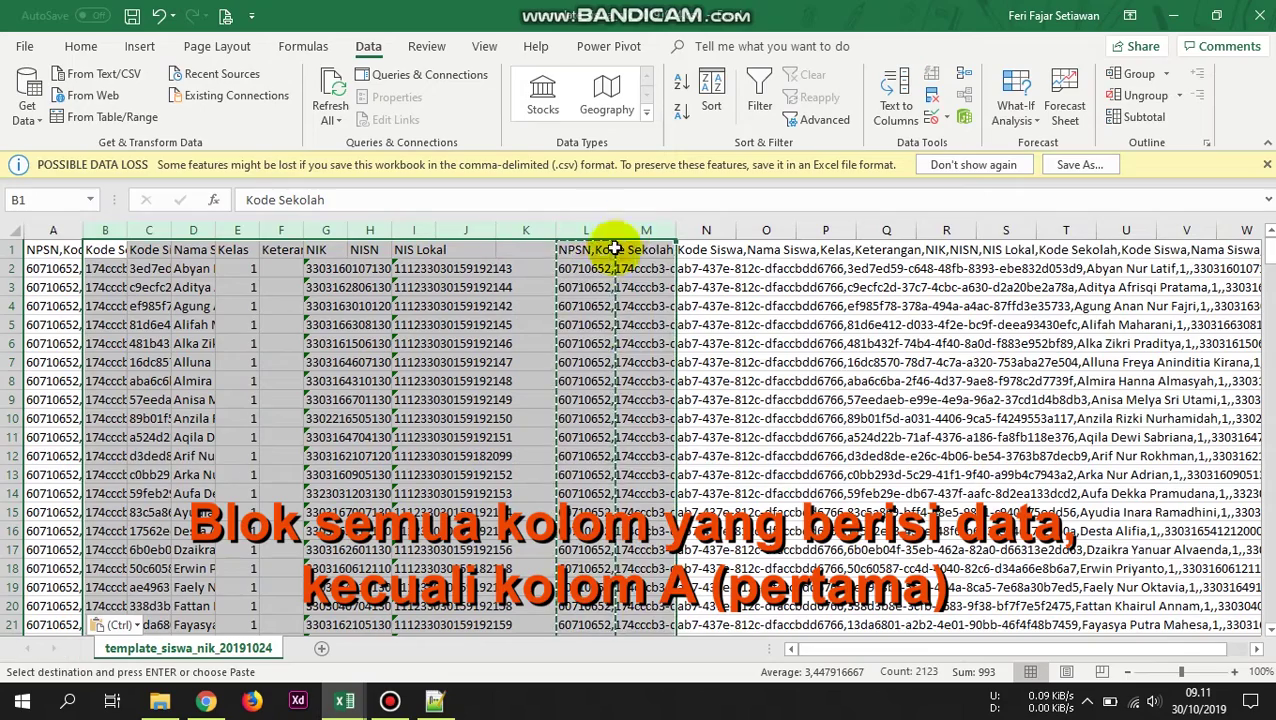
right_click(586, 292)
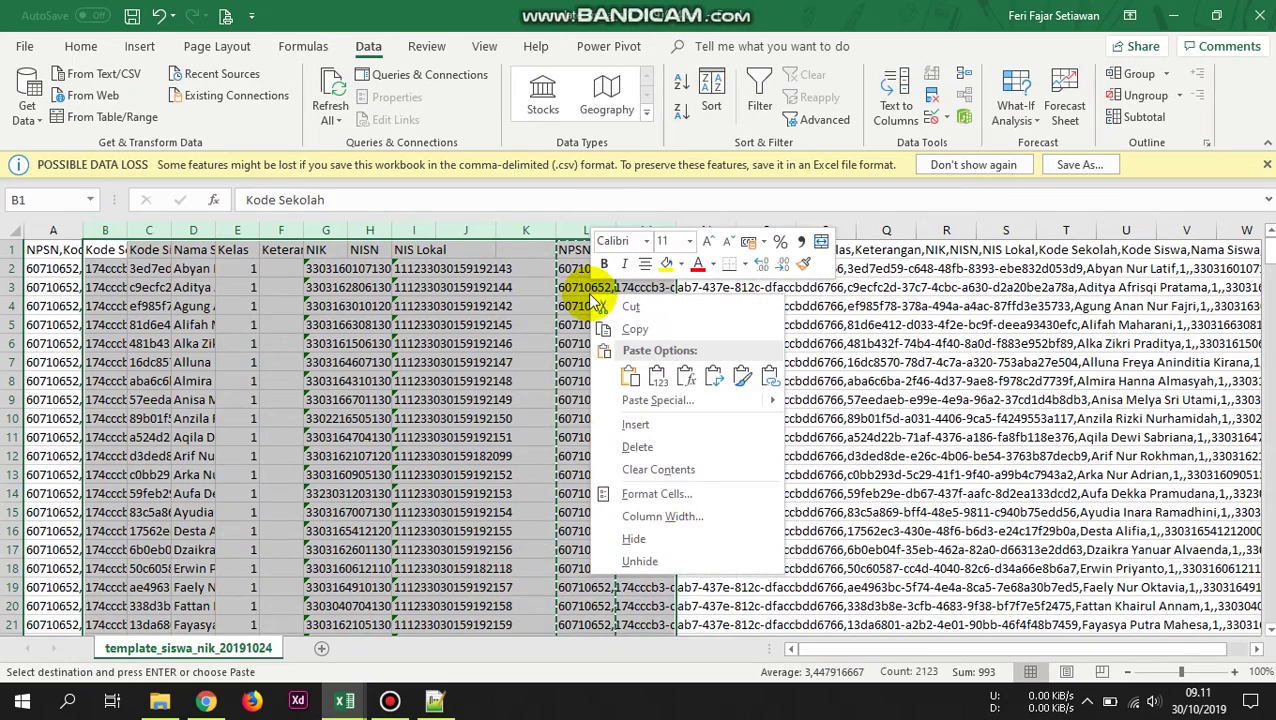
click(633, 472)
click(752, 343)
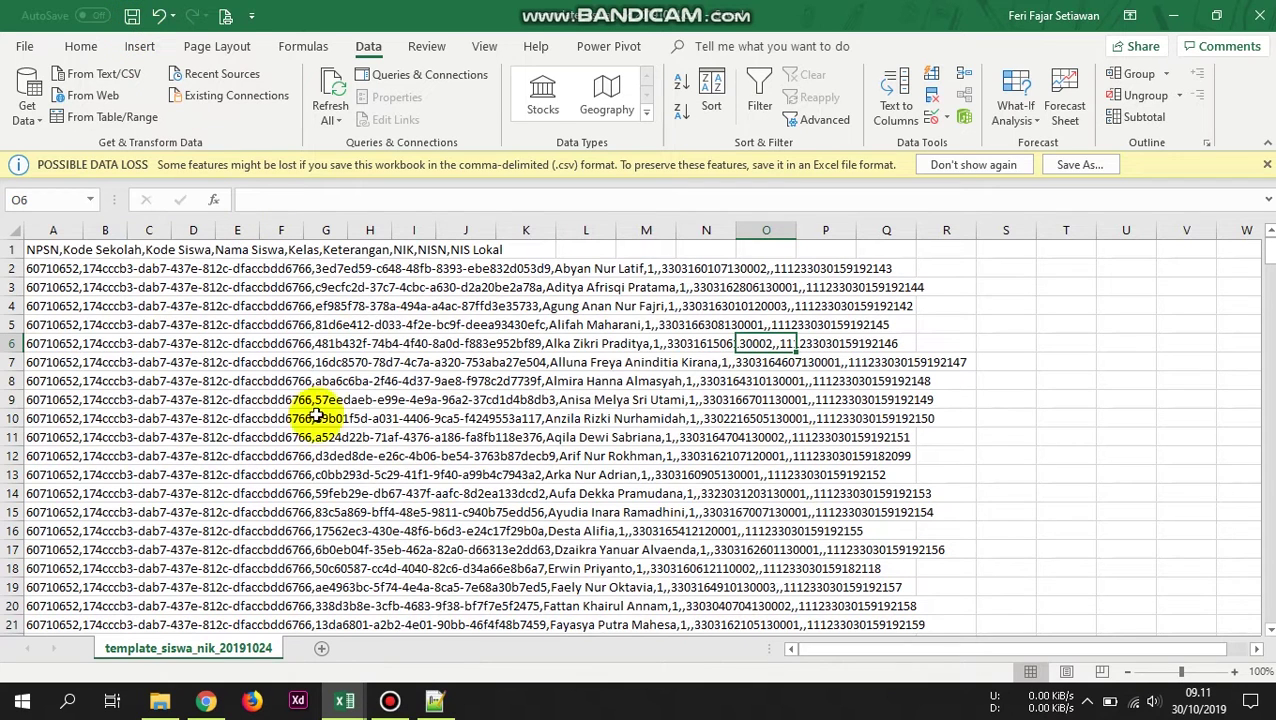
- Switch to Notepad++ and add the line "Nah, mudah kan?" below the existing text in the new 4 document
click(434, 698)
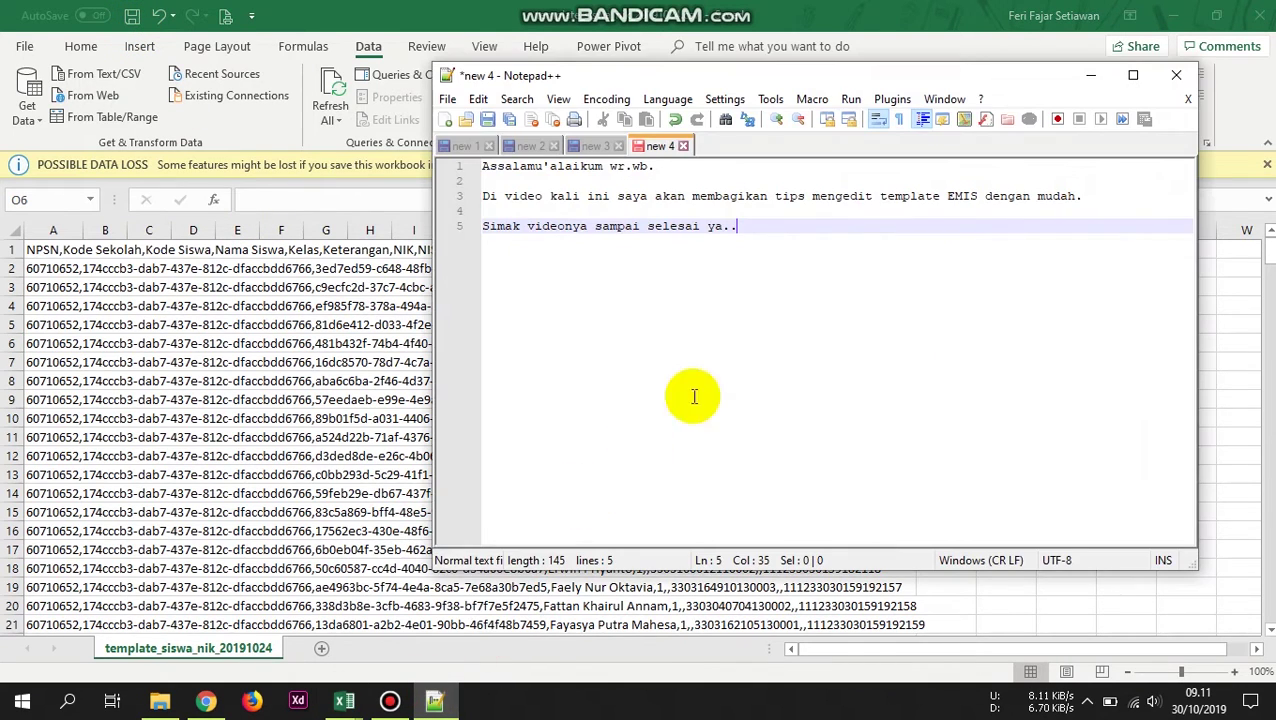
key(Return)
text(Nah,)
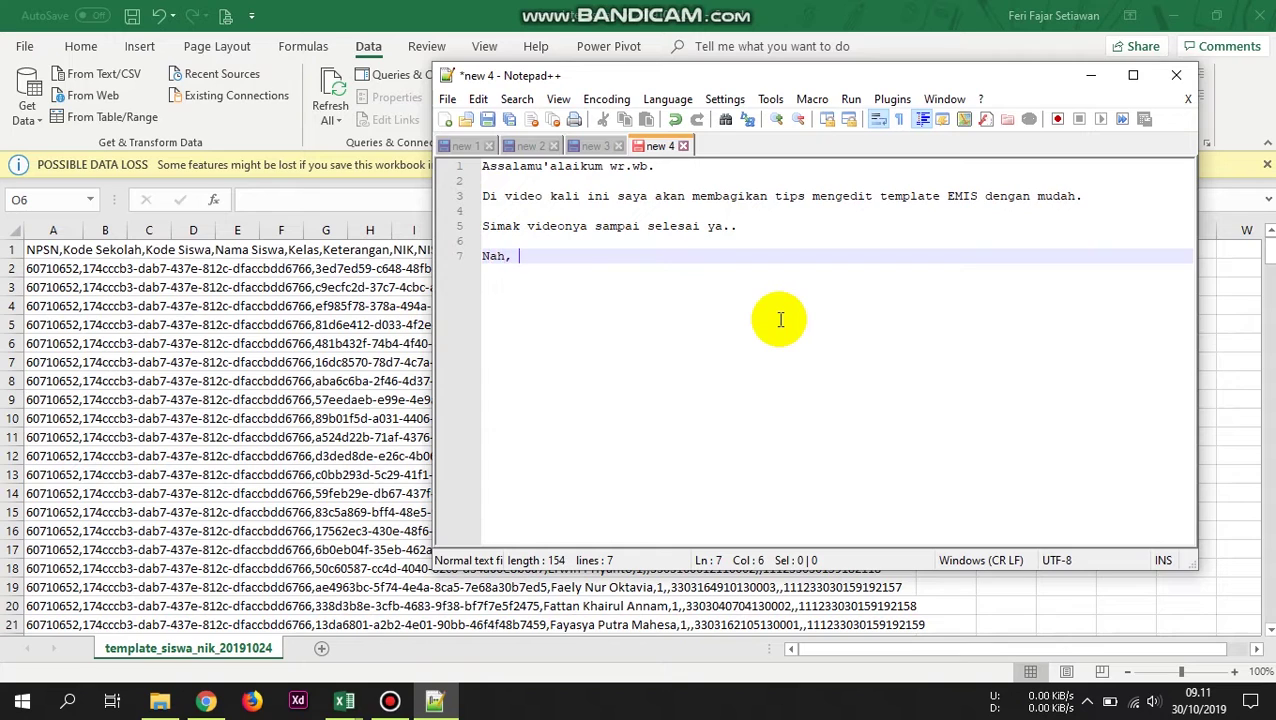
text( mudah kan)
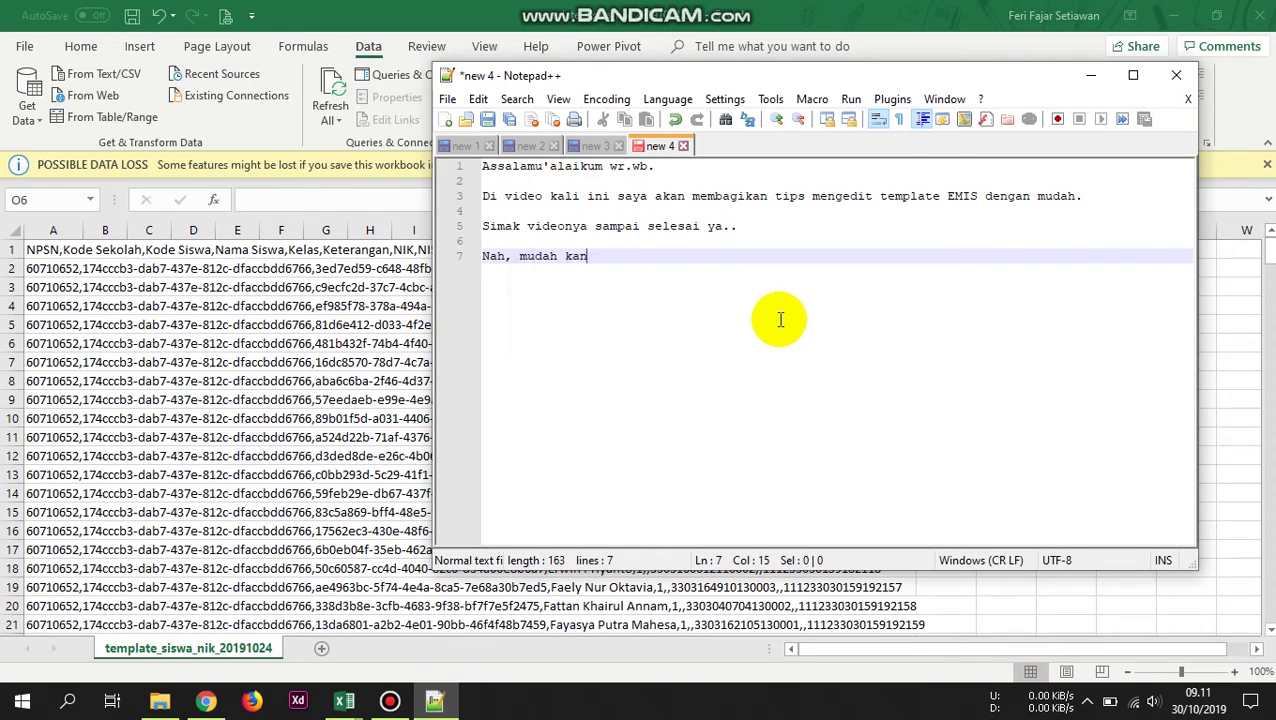
text(?)
key(Return)
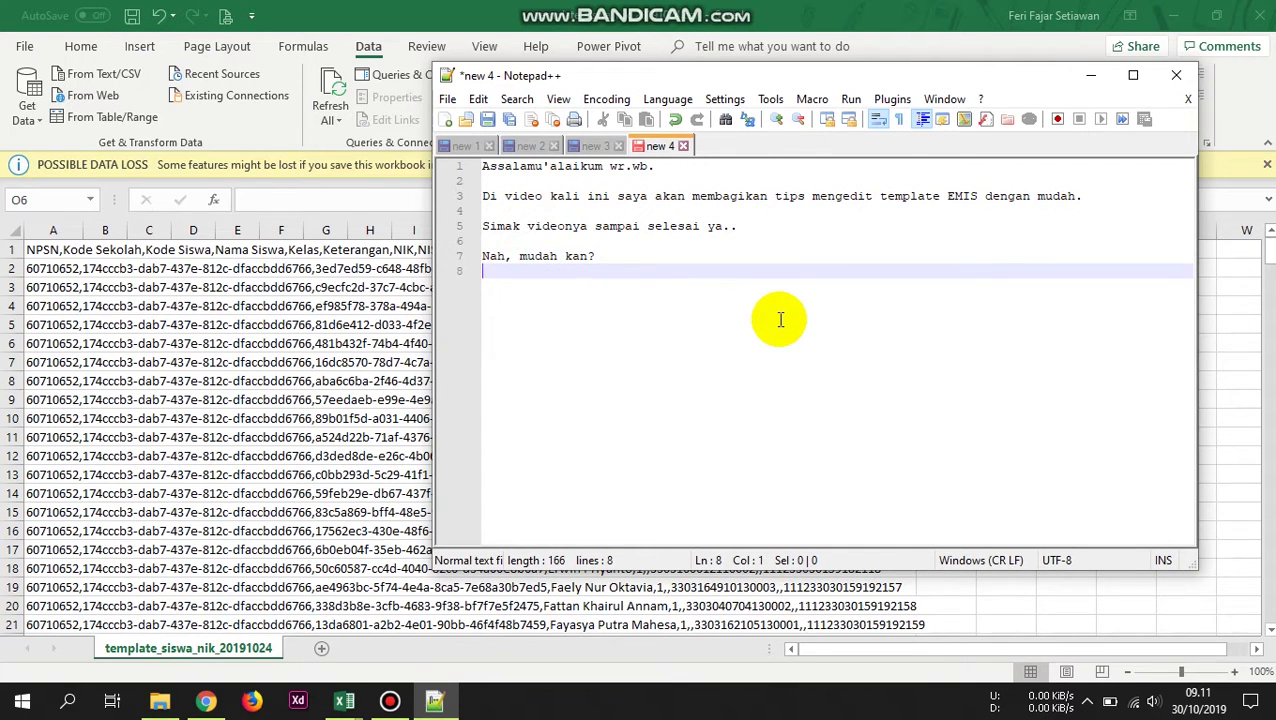
- Write the line "Jadi kita tidak perlu menggunakan Google Drive lagi." below the question
text(Jadi kita tidak)
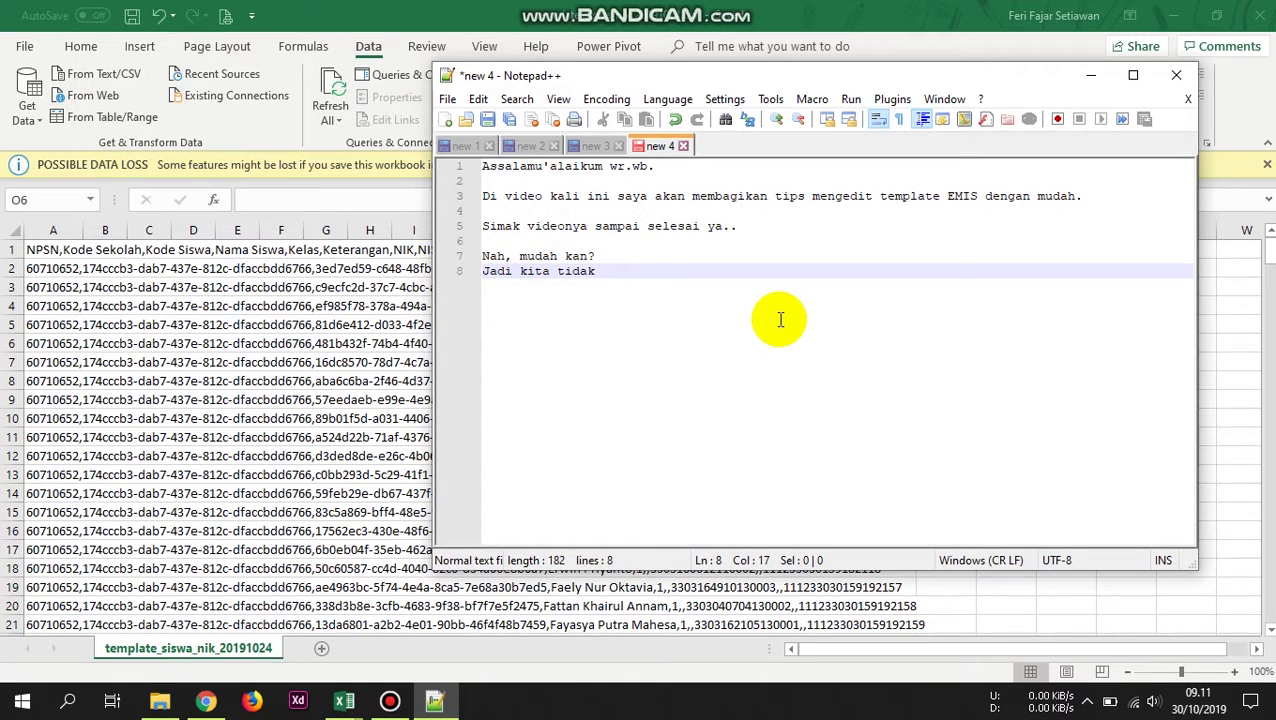
text(perlu menggunak)
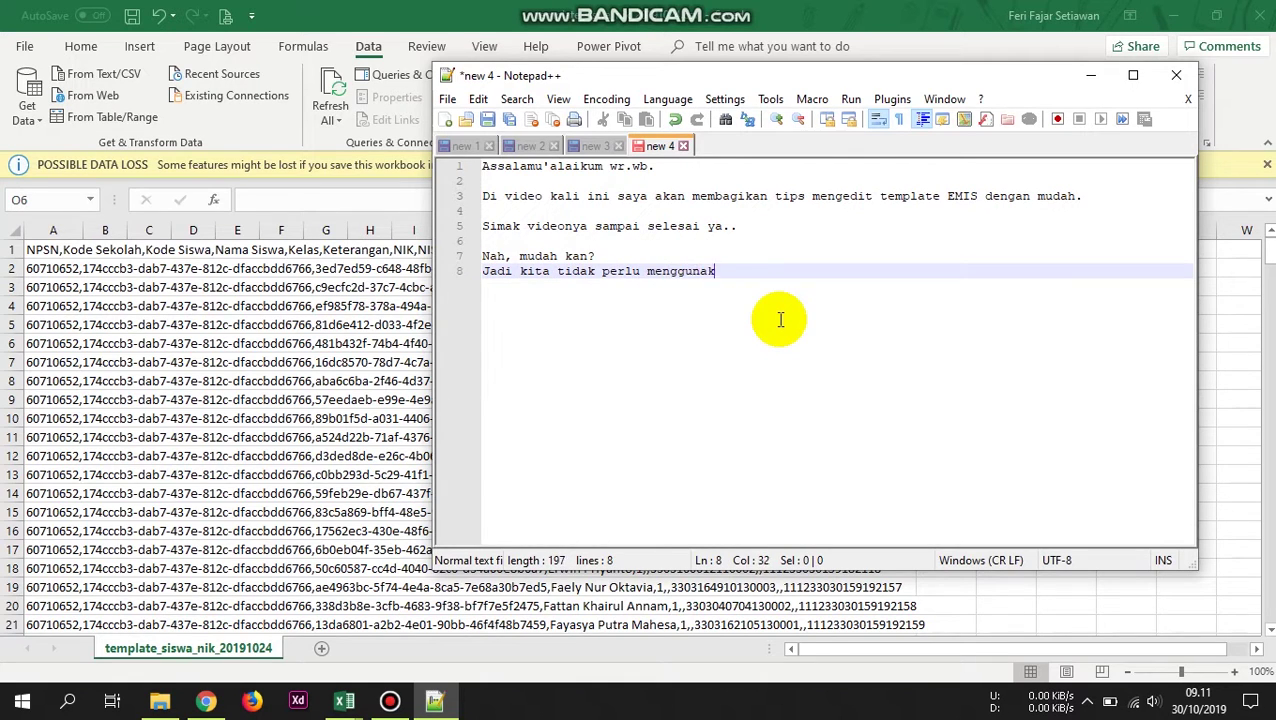
text(an Google Dri)
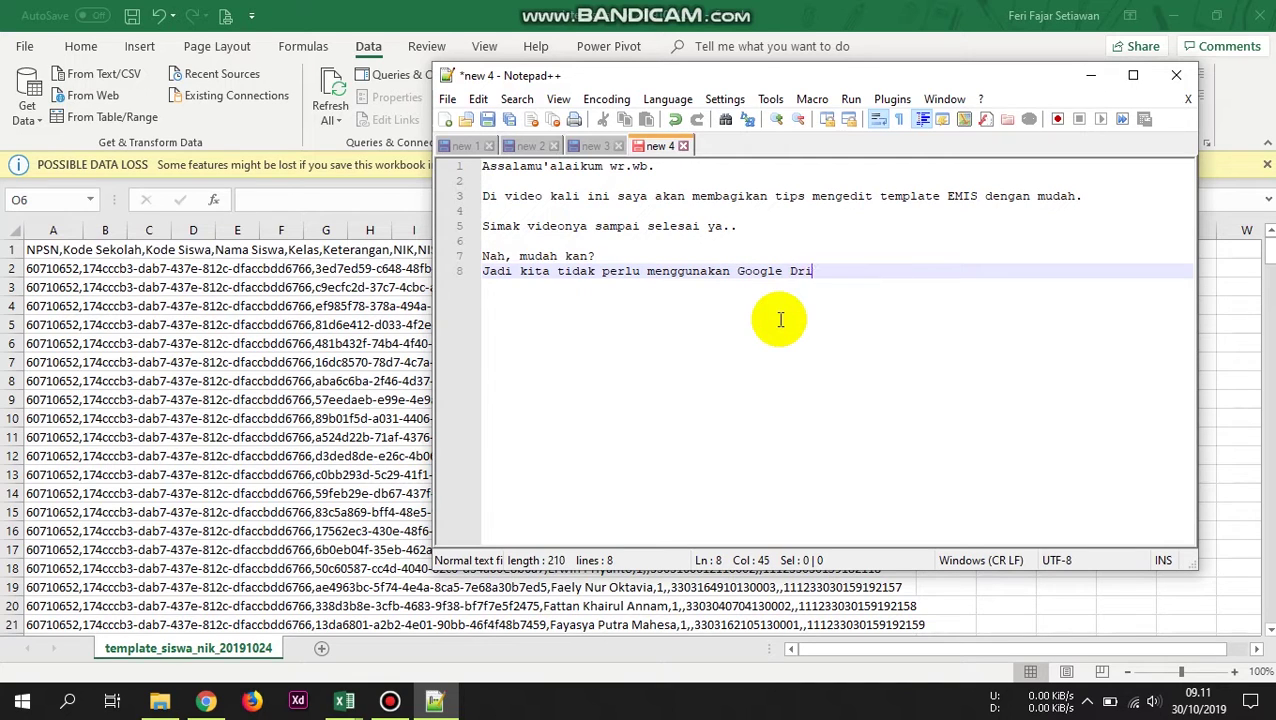
text(ve lagi.)
key(Return)
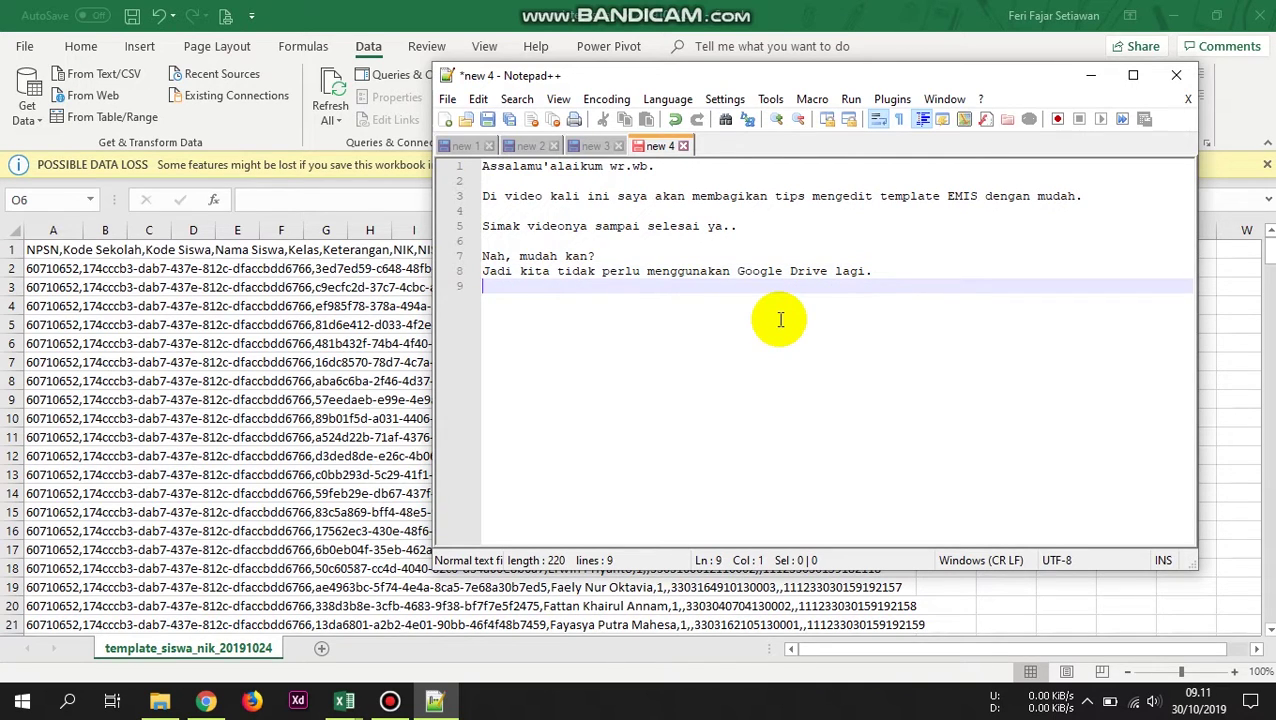
- After a blank line, add the closing greeting "Wassalamu'alaikum wr.wb." to the note
key(Return)
text(Wa)
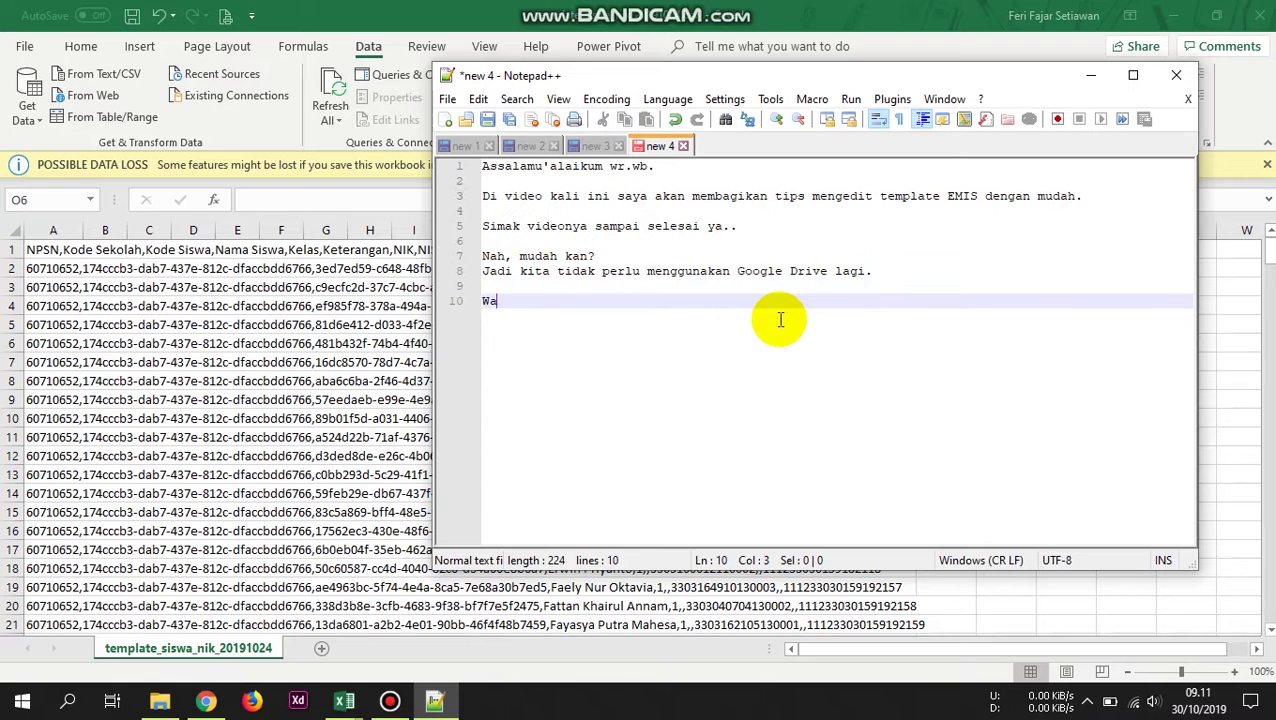
text(ssalamu'alaikum wr.w)
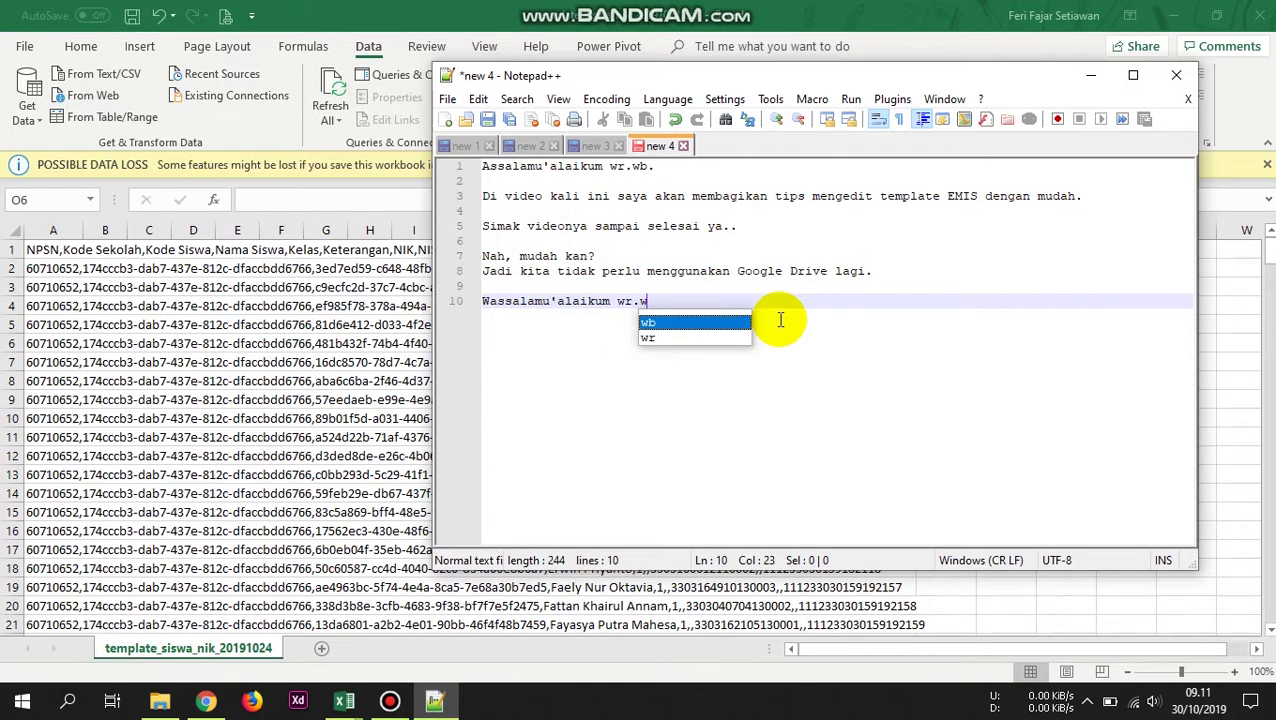
key(Escape)
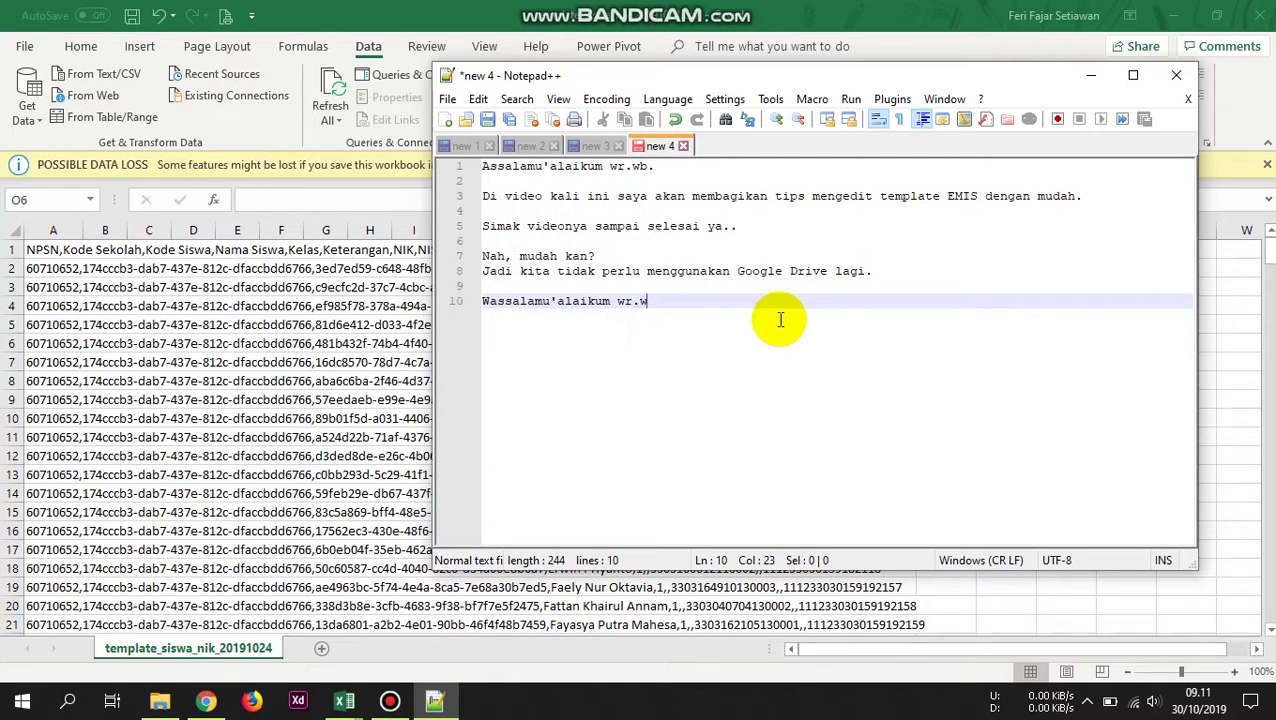
text(b.)
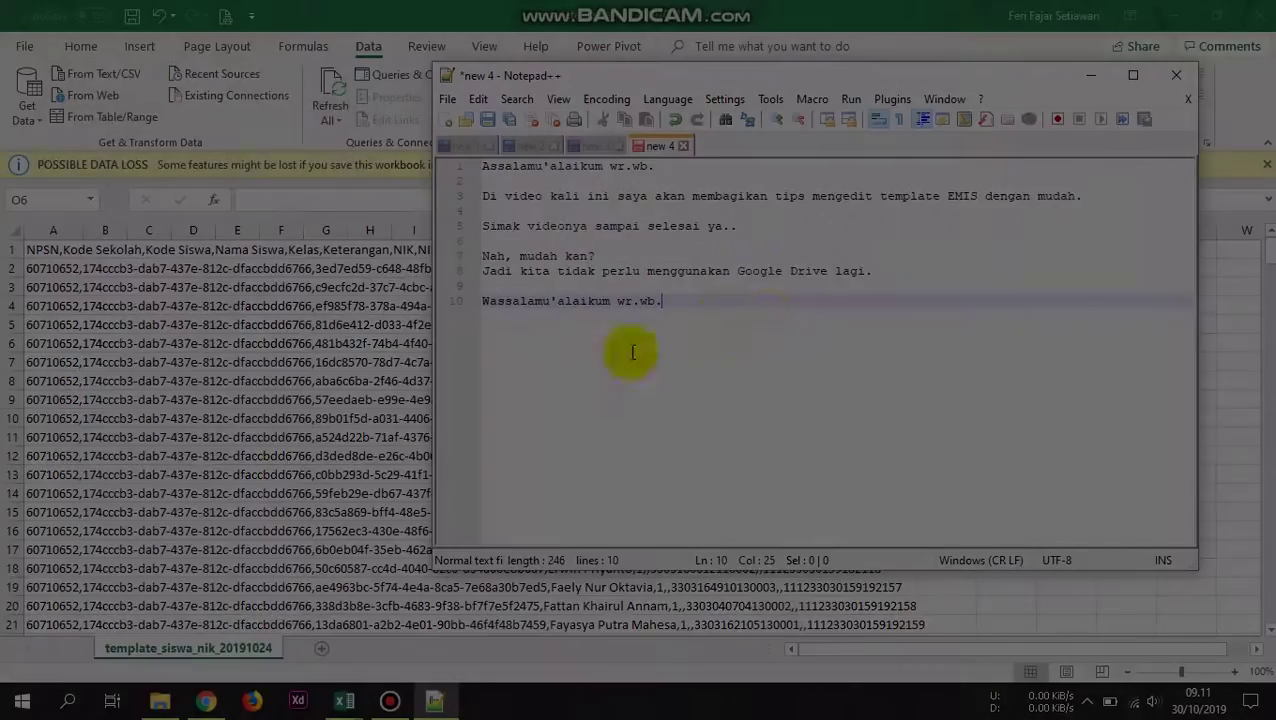